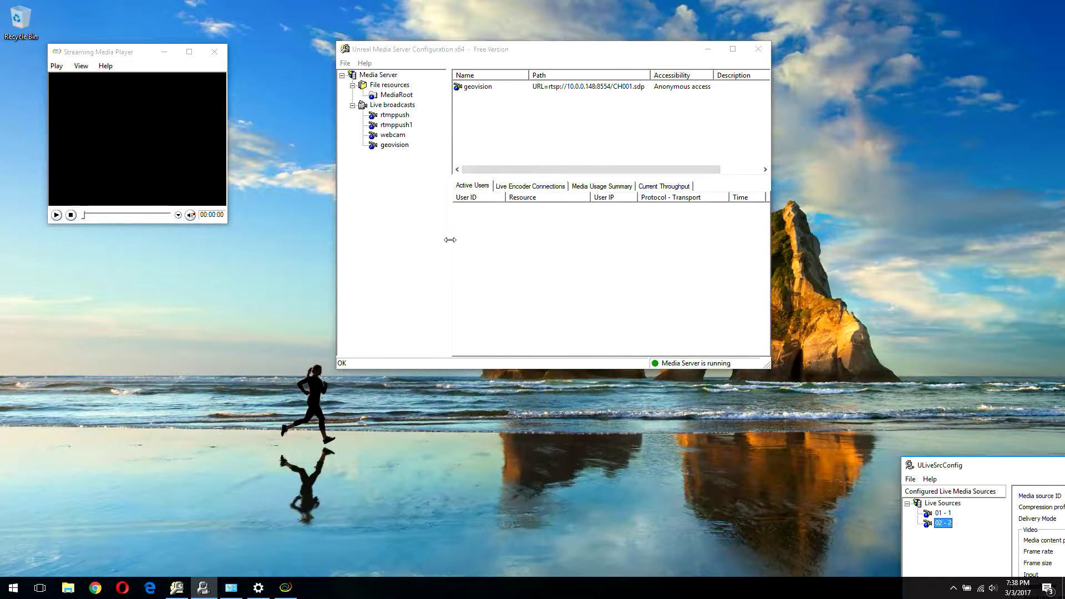
{"action": "left_click_drag", "start_coordinate": [449, 239], "coordinate": [451, 243]}
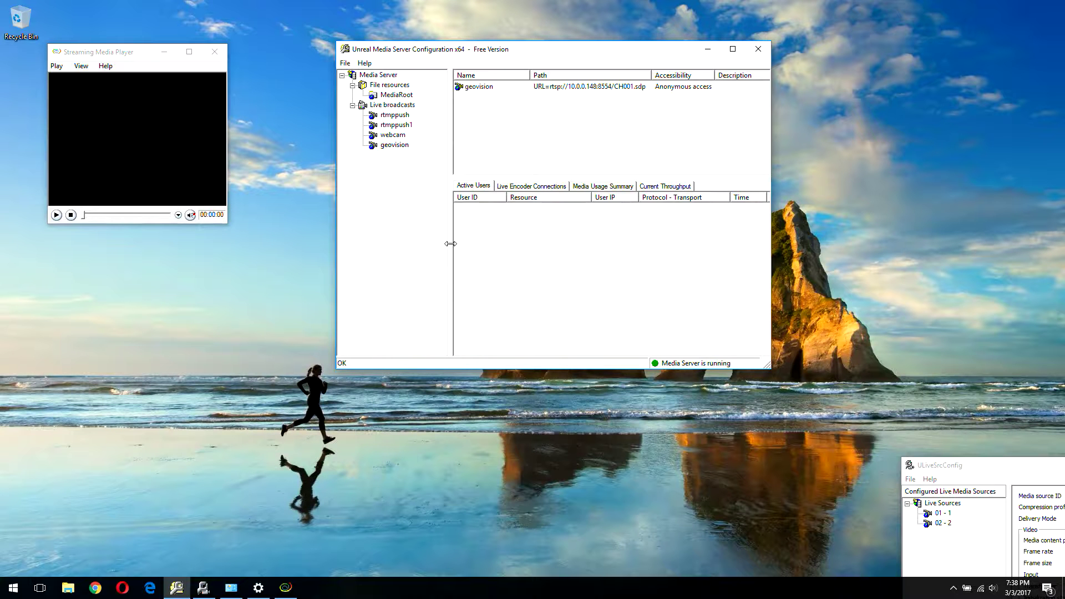
{"action": "left_click_drag", "start_coordinate": [451, 243], "coordinate": [445, 239]}
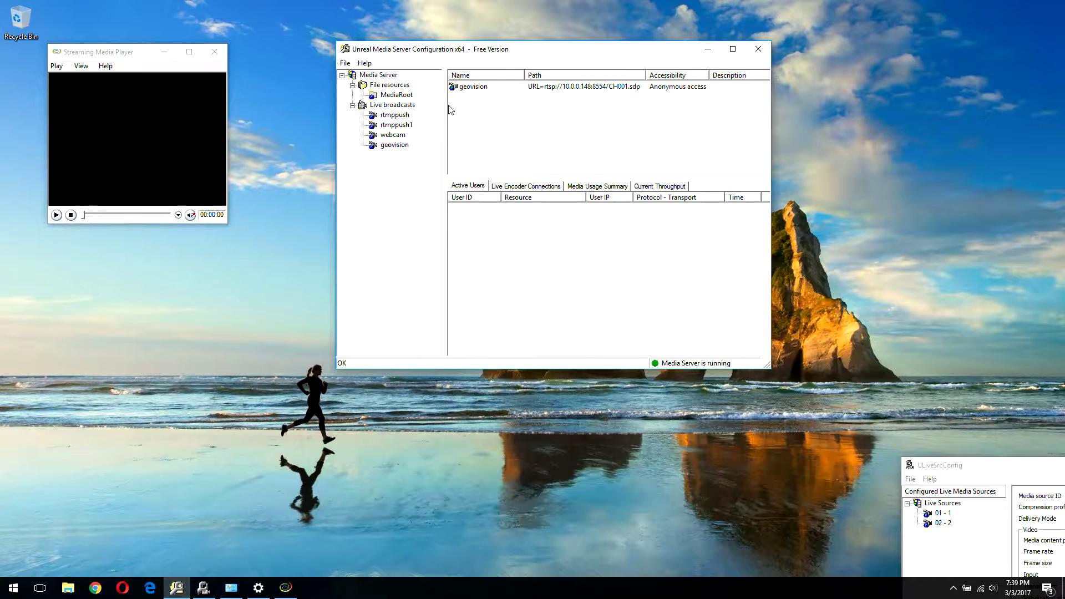
{"action": "left_click_drag", "start_coordinate": [503, 59], "coordinate": [478, 60]}
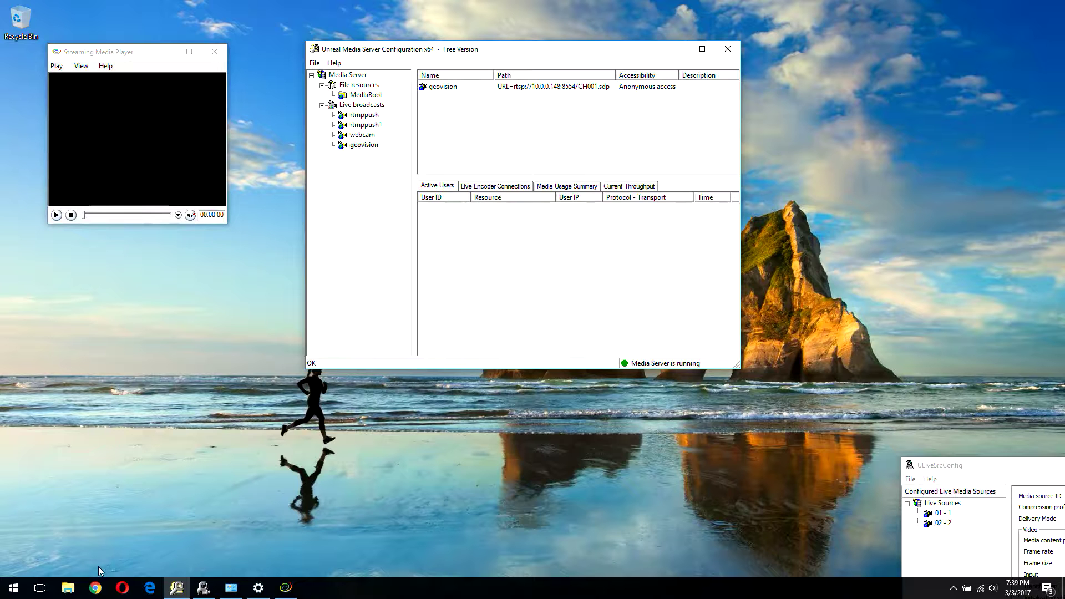
Switch to Chrome and open the umediaserver.net website
{"action": "left_click", "coordinate": [97, 589]}
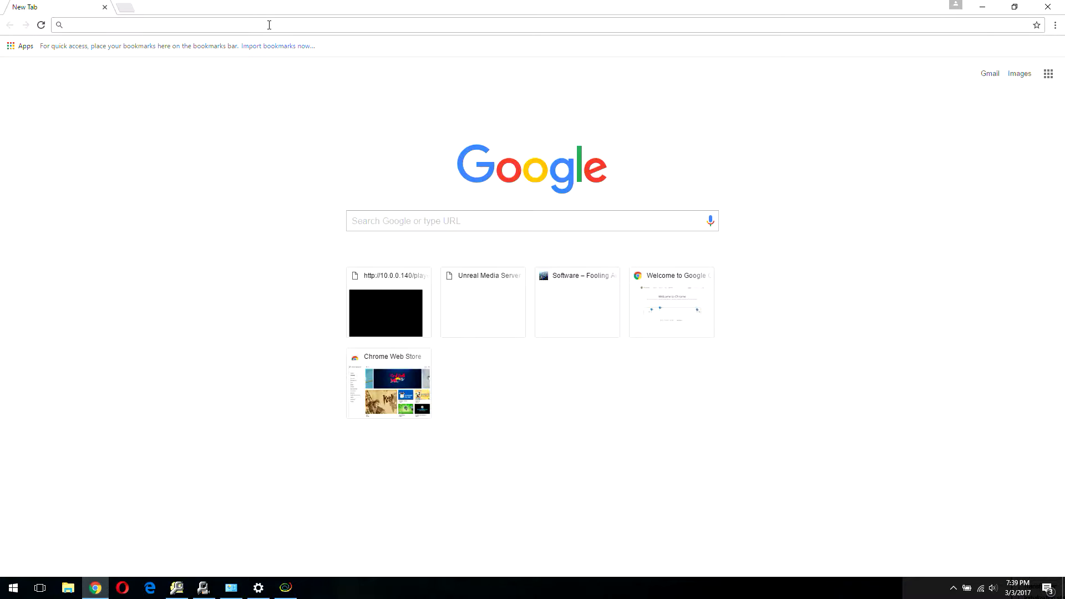
{"action": "type", "text": "umed"}
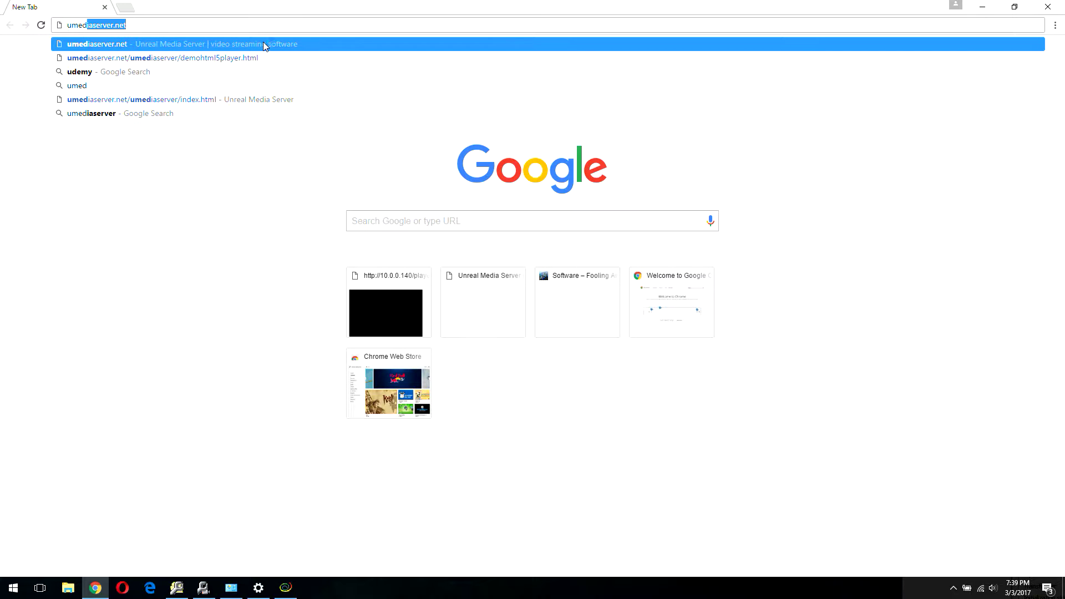
{"action": "left_click", "coordinate": [263, 44]}
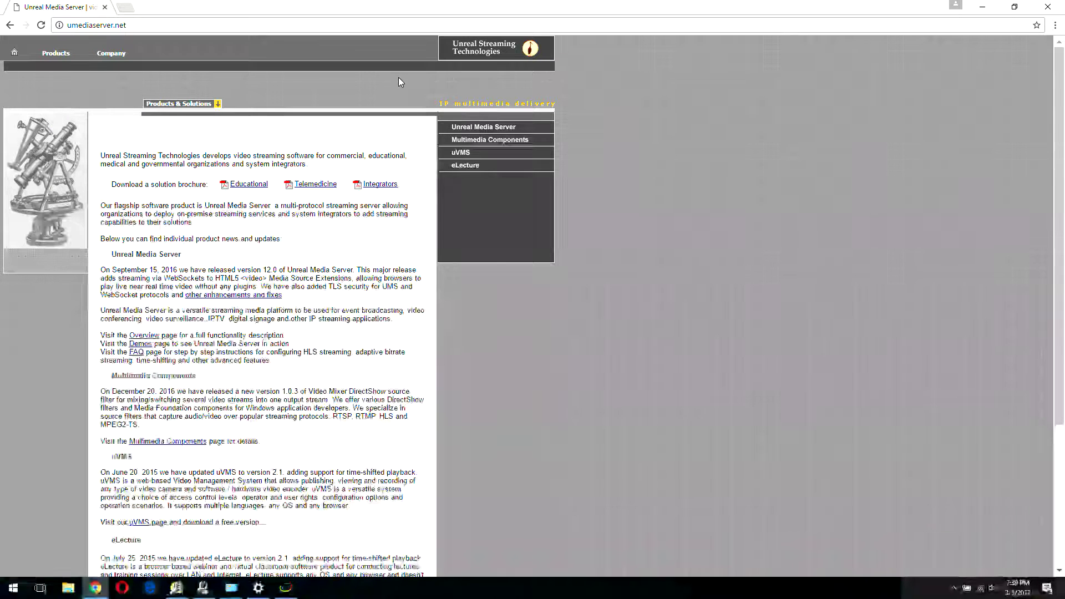
Go to the Unreal Media Server section, look at its Demos and SDK & Tutorials pages, and return to Demos
{"action": "left_click", "coordinate": [466, 134]}
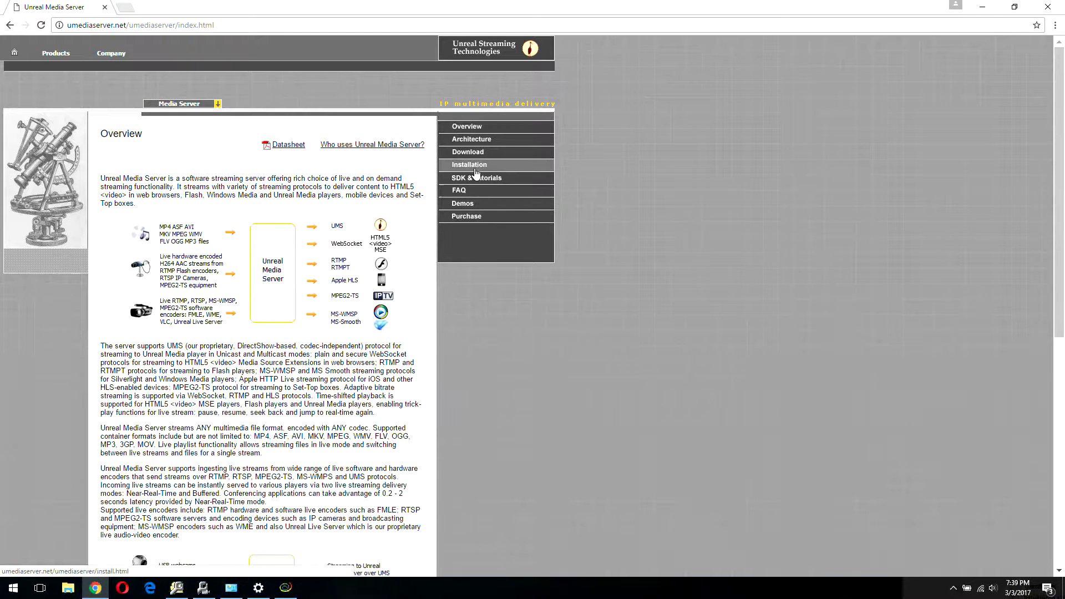
{"action": "left_click", "coordinate": [470, 206]}
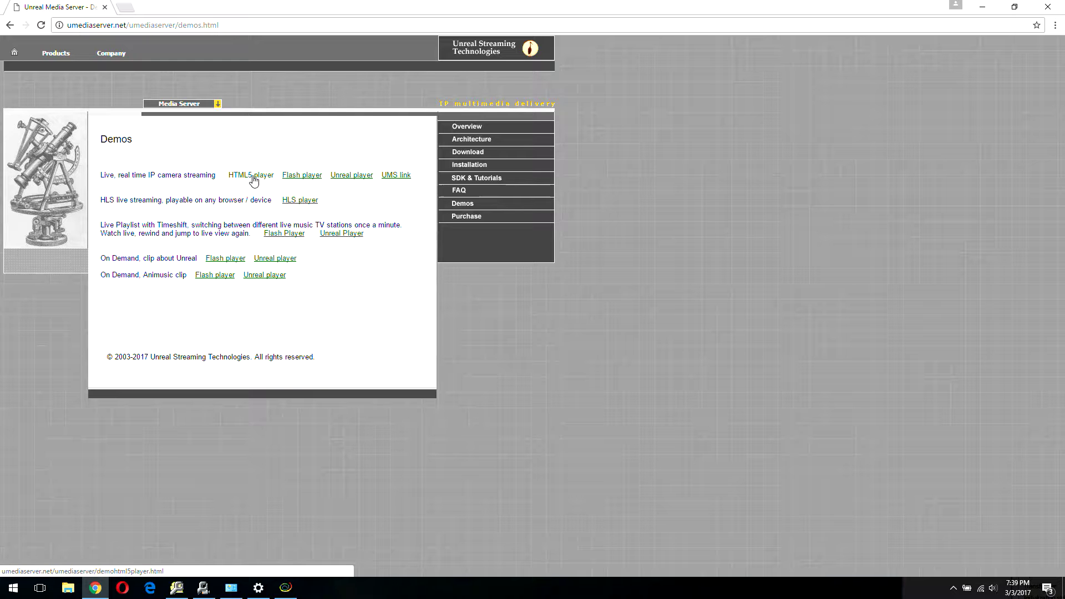
{"action": "left_click", "coordinate": [463, 177]}
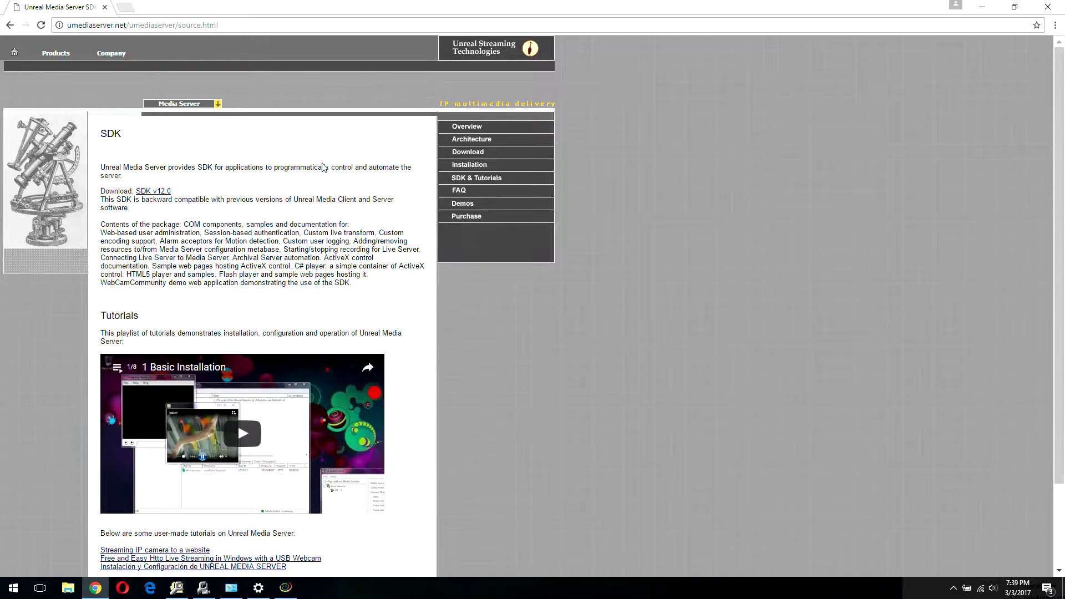
{"action": "left_click", "coordinate": [476, 205]}
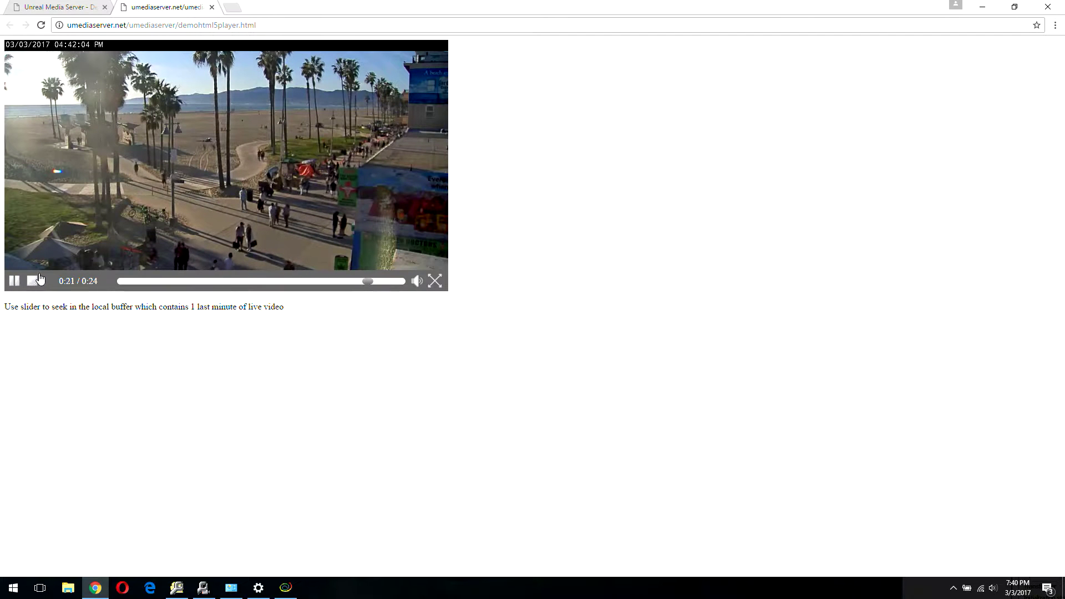
Stop the live camera playback on the HTML5 player demo page and view that page's source code
{"action": "left_click", "coordinate": [33, 281]}
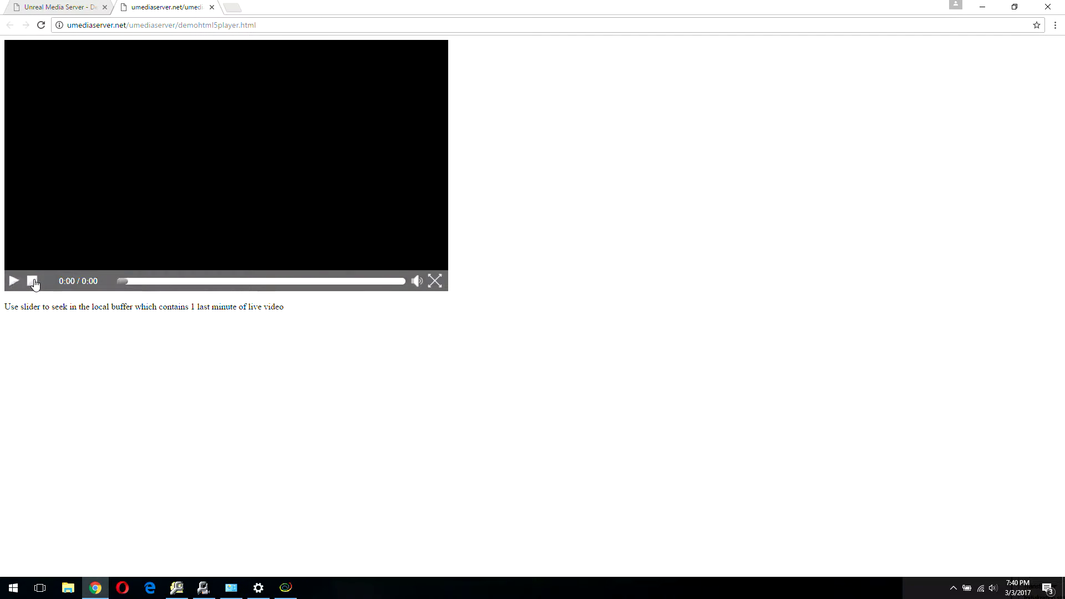
{"action": "right_click", "coordinate": [514, 158]}
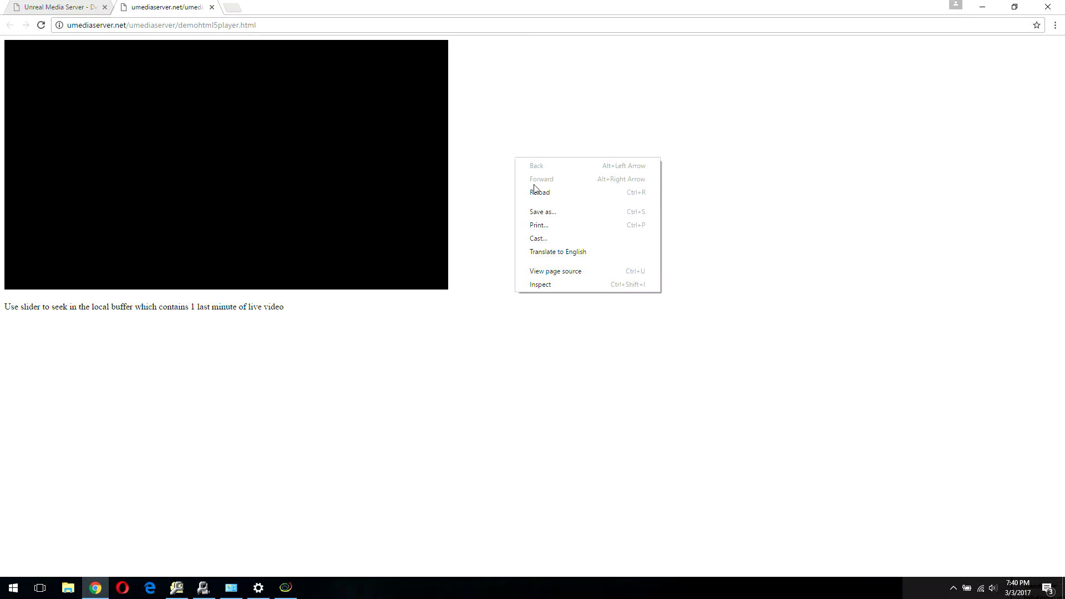
{"action": "left_click", "coordinate": [552, 274]}
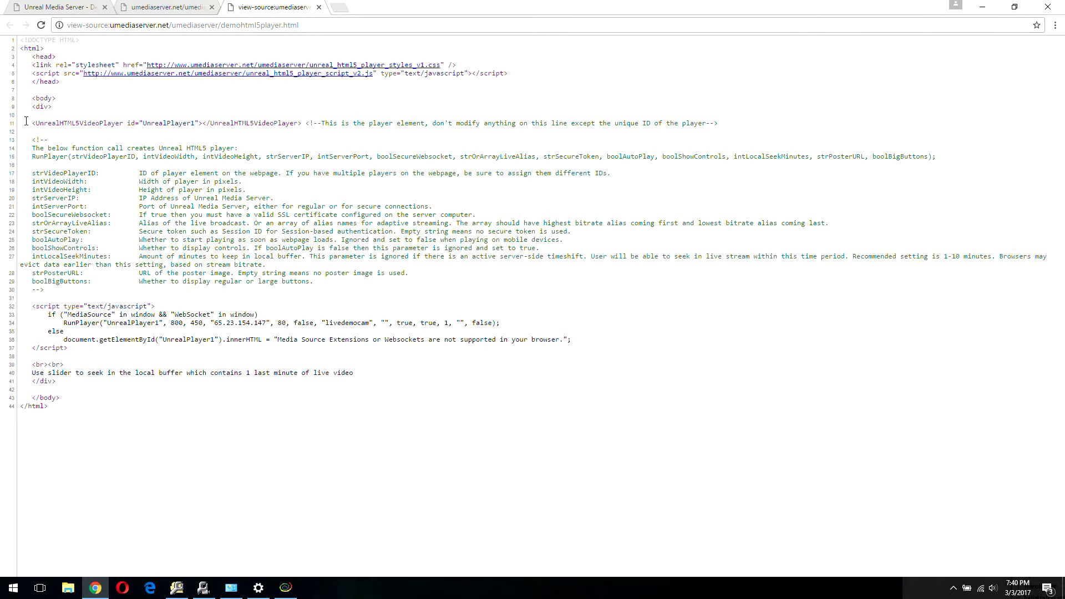
Examine the UnrealHTML5VideoPlayer element, the parameter descriptions, and the server IP, port and alias arguments of the RunPlayer call
{"action": "left_click_drag", "start_coordinate": [31, 122], "coordinate": [404, 121]}
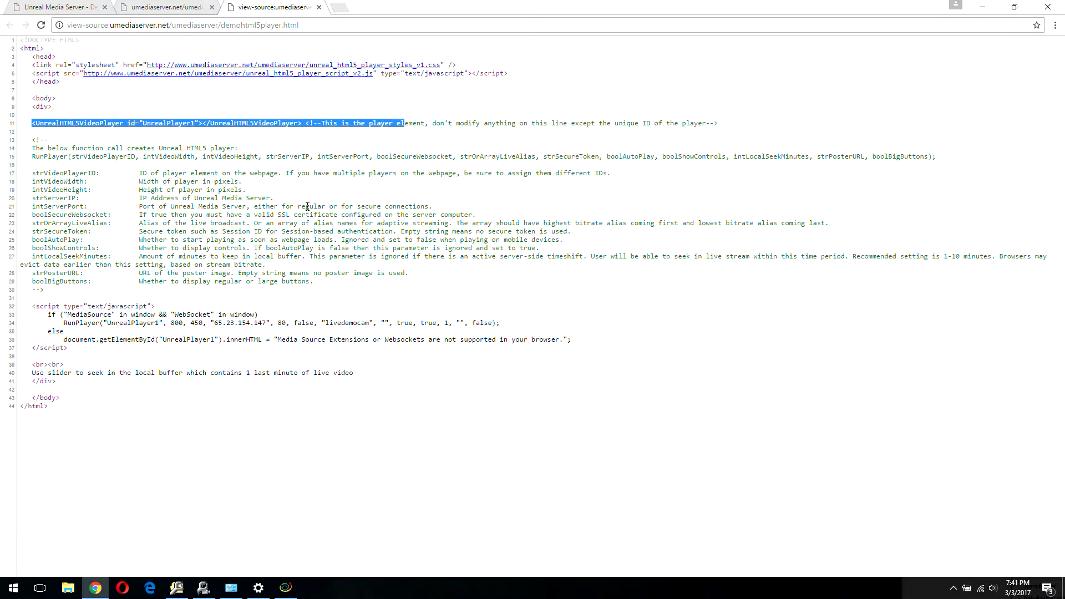
{"action": "left_click", "coordinate": [81, 321]}
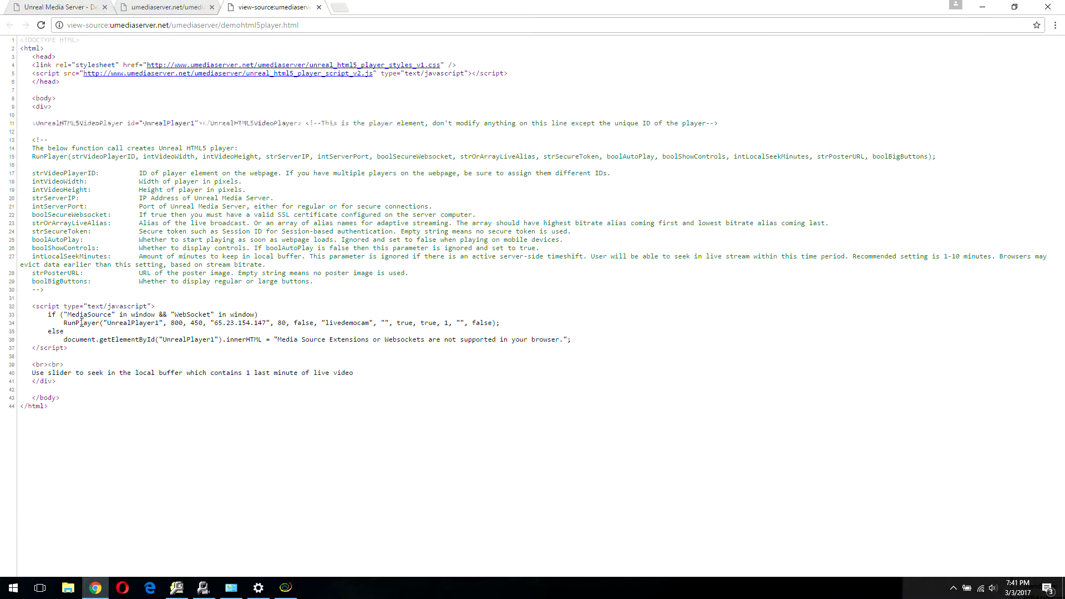
{"action": "left_click_drag", "start_coordinate": [55, 316], "coordinate": [124, 326]}
{"action": "left_click_drag", "start_coordinate": [32, 165], "coordinate": [183, 282]}
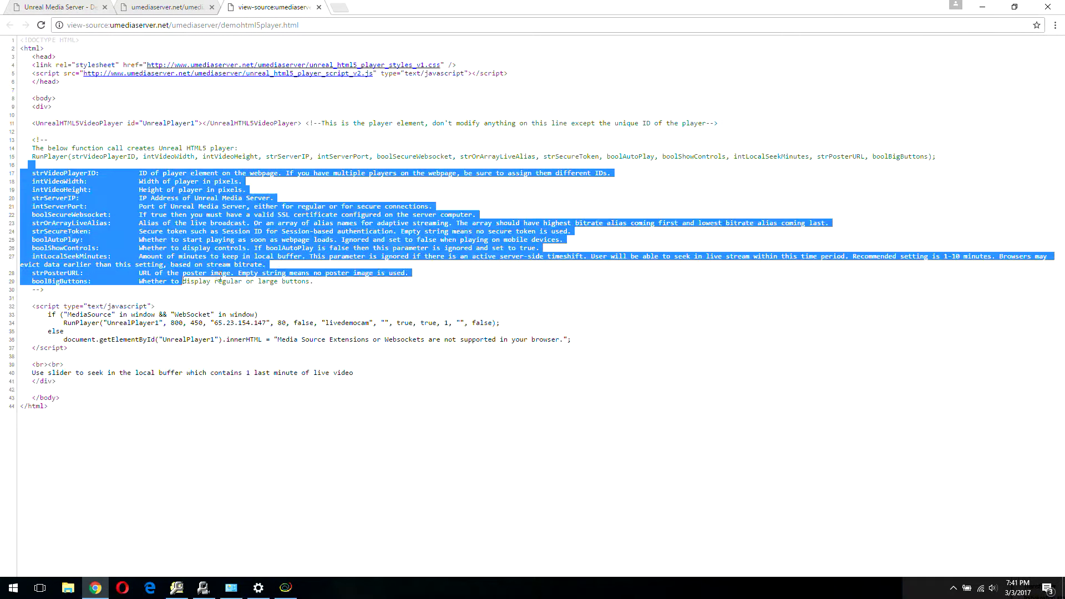
{"action": "left_click", "coordinate": [220, 277]}
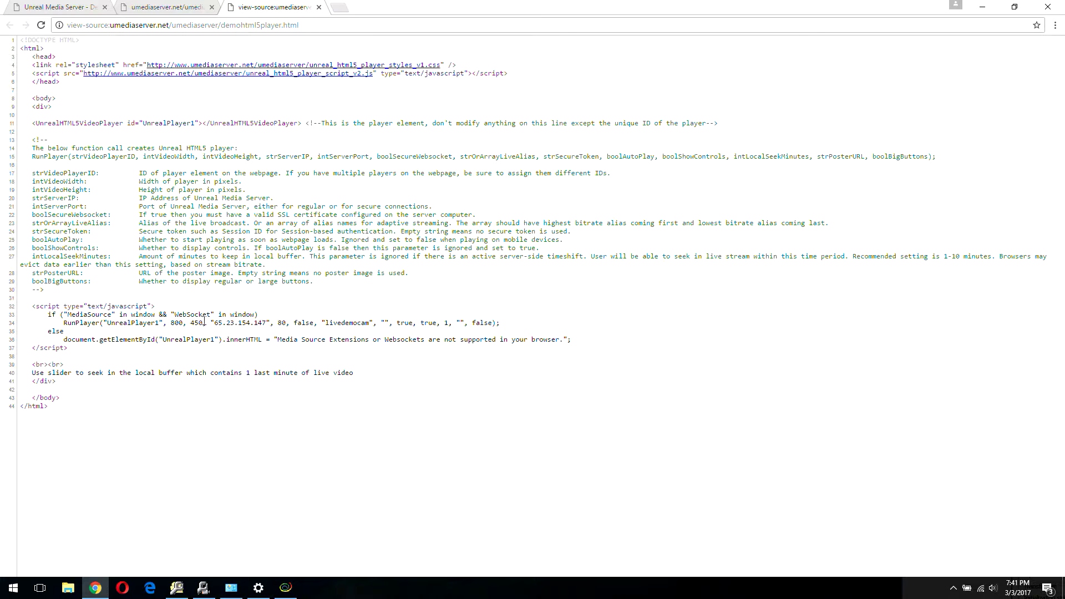
{"action": "left_click_drag", "start_coordinate": [216, 322], "coordinate": [264, 325]}
{"action": "left_click", "coordinate": [279, 321]}
{"action": "left_click_drag", "start_coordinate": [326, 322], "coordinate": [430, 304]}
{"action": "left_click", "coordinate": [422, 308]}
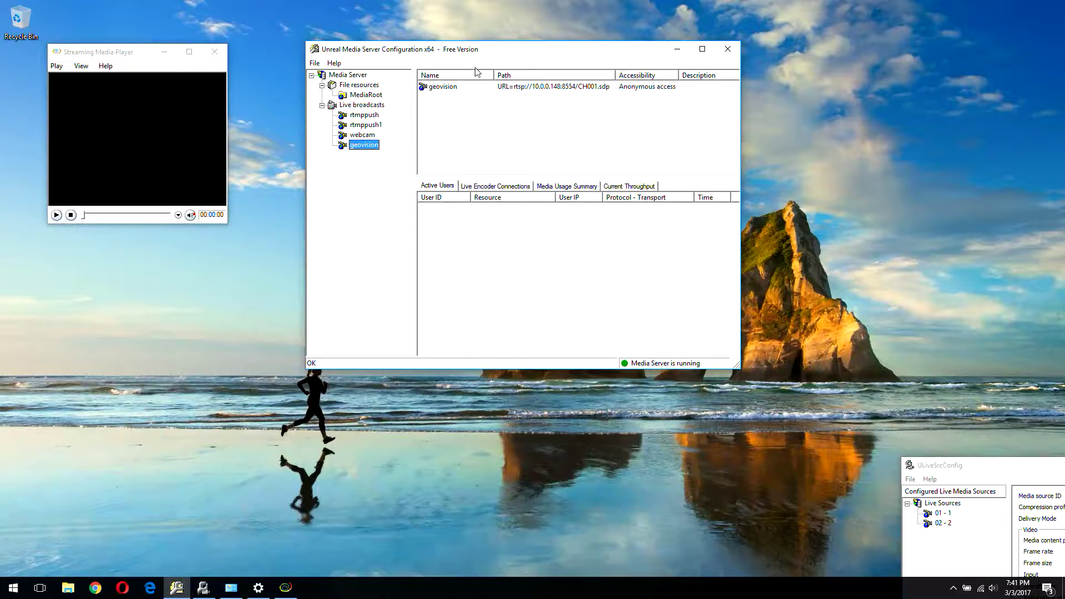
Switch to Streaming Media Player and play the live broadcast with alias geovision from localhost, port 5119, over TCP
{"action": "left_click_drag", "start_coordinate": [487, 52], "coordinate": [498, 46]}
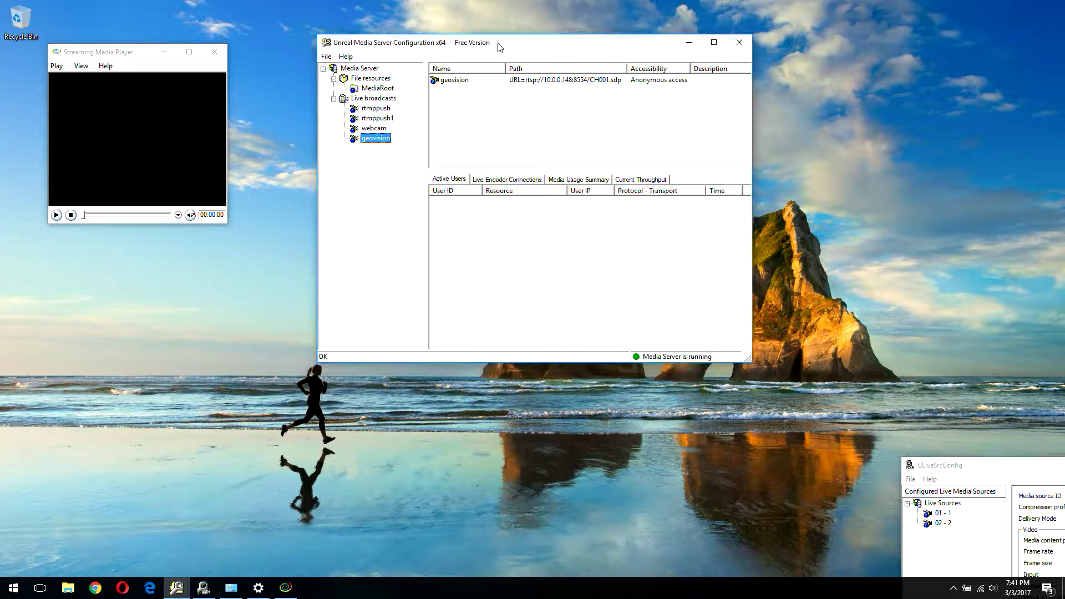
{"action": "left_click", "coordinate": [57, 66]}
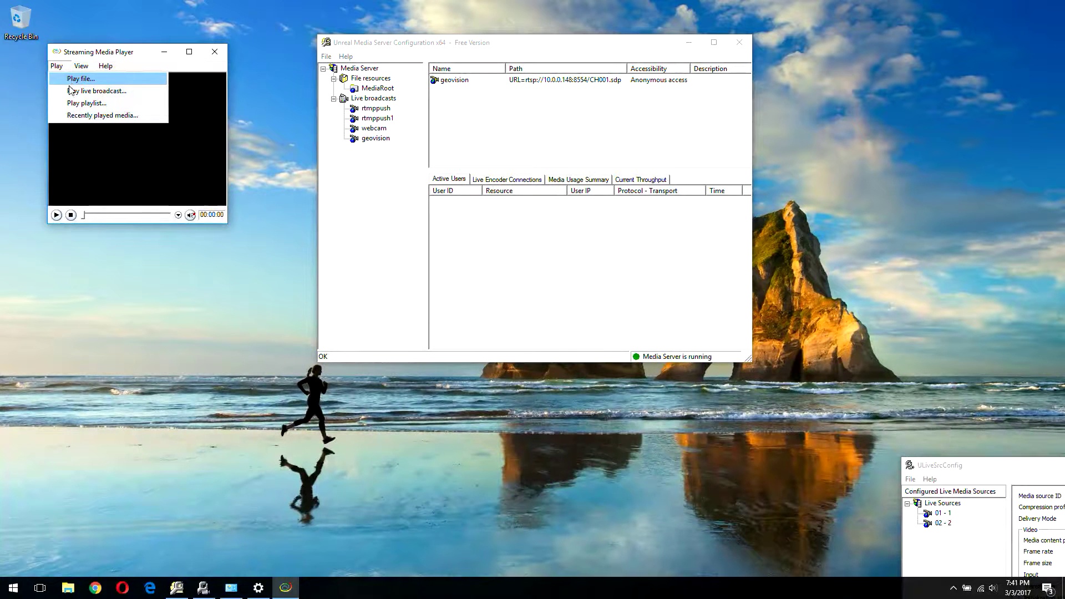
{"action": "left_click", "coordinate": [74, 92]}
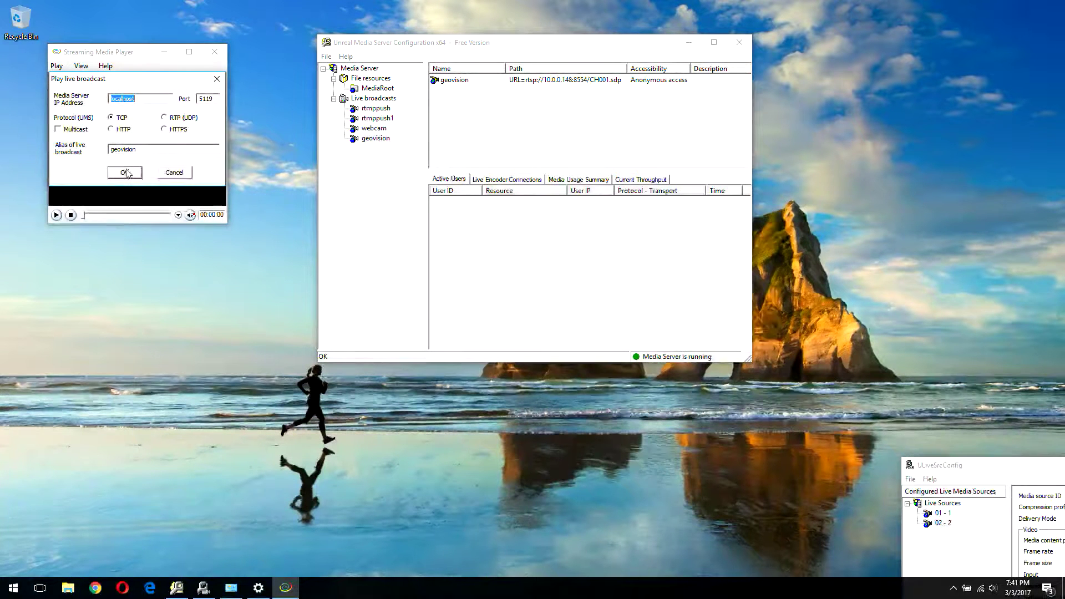
{"action": "left_click", "coordinate": [126, 171]}
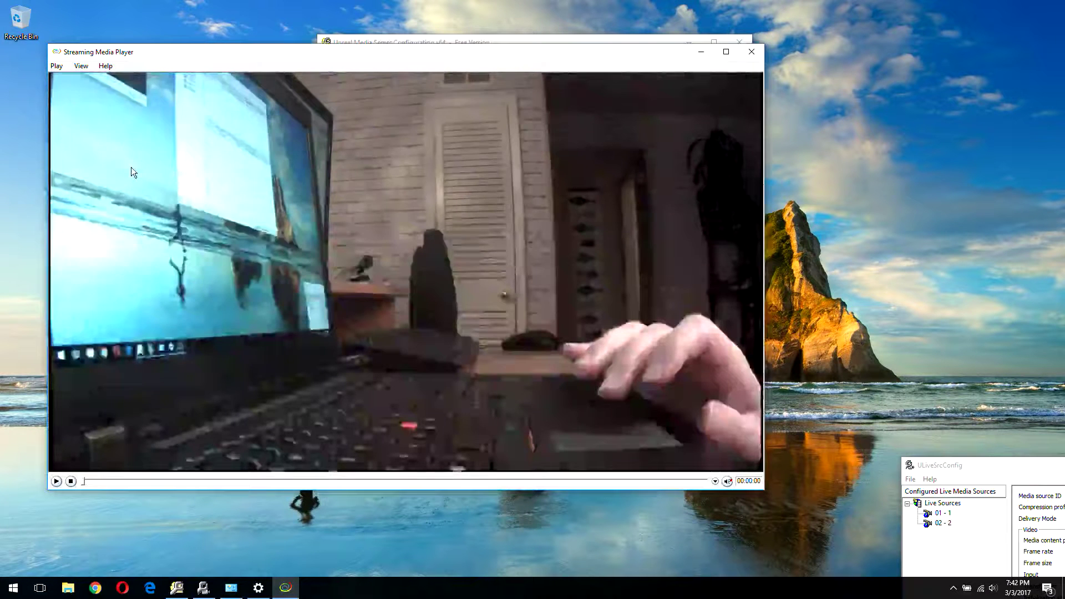
Move the Streaming Media Player and Unreal Media Server Configuration windows apart so the server's user list is uncovered
{"action": "left_click_drag", "start_coordinate": [365, 57], "coordinate": [323, 56]}
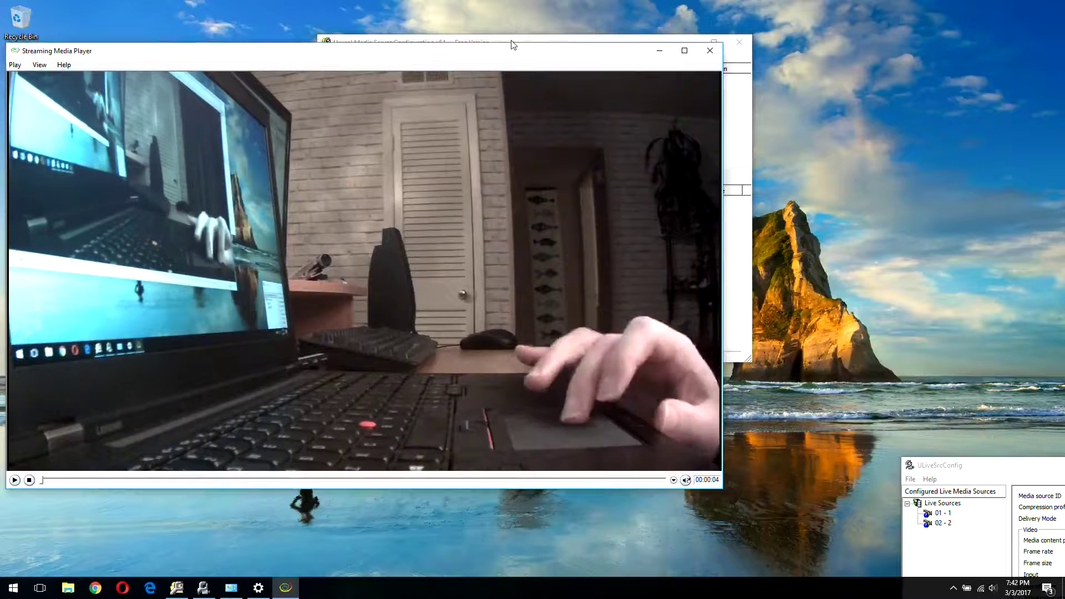
{"action": "left_click_drag", "start_coordinate": [511, 44], "coordinate": [814, 49]}
{"action": "left_click_drag", "start_coordinate": [574, 55], "coordinate": [470, 59]}
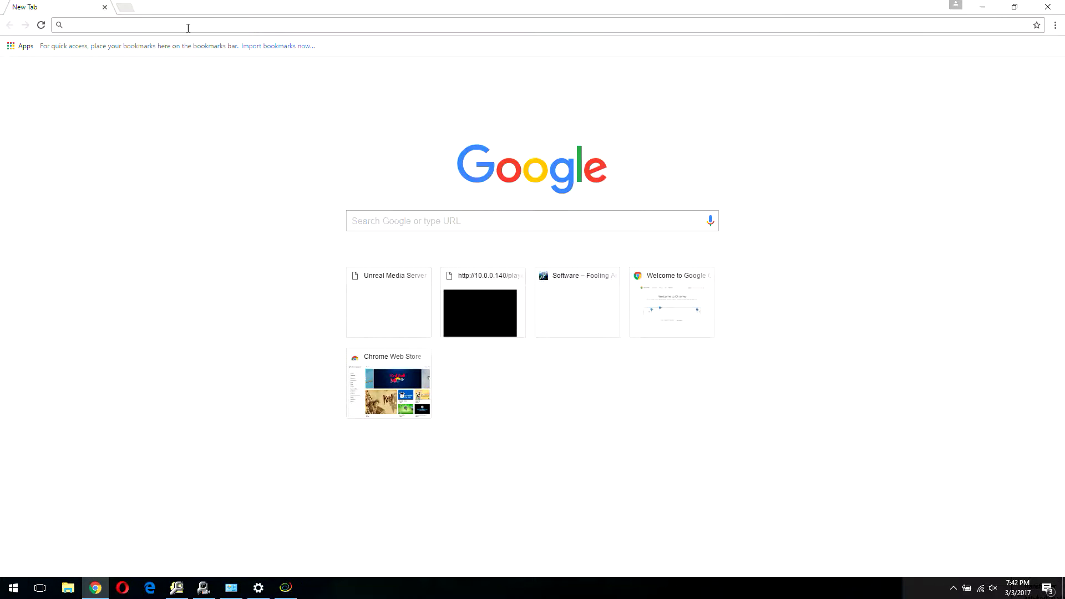
Open 10.0.0.140/player1.html in Chrome, inspect the RunPlayer settings in its page source, and close the source view
{"action": "type", "text": "10.0.0.140/player1.html"}
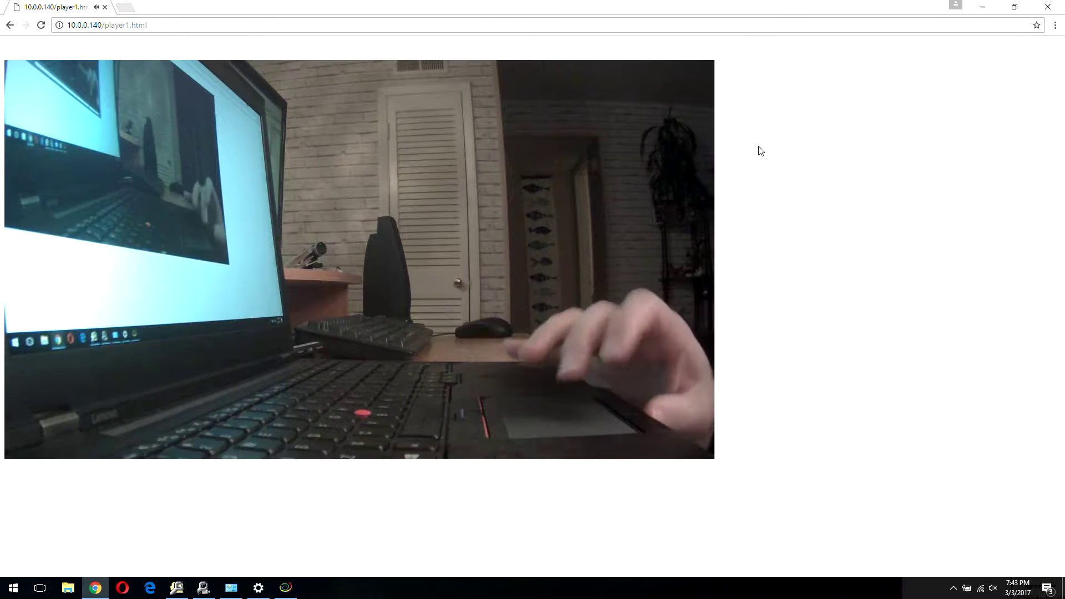
{"action": "right_click", "coordinate": [759, 147]}
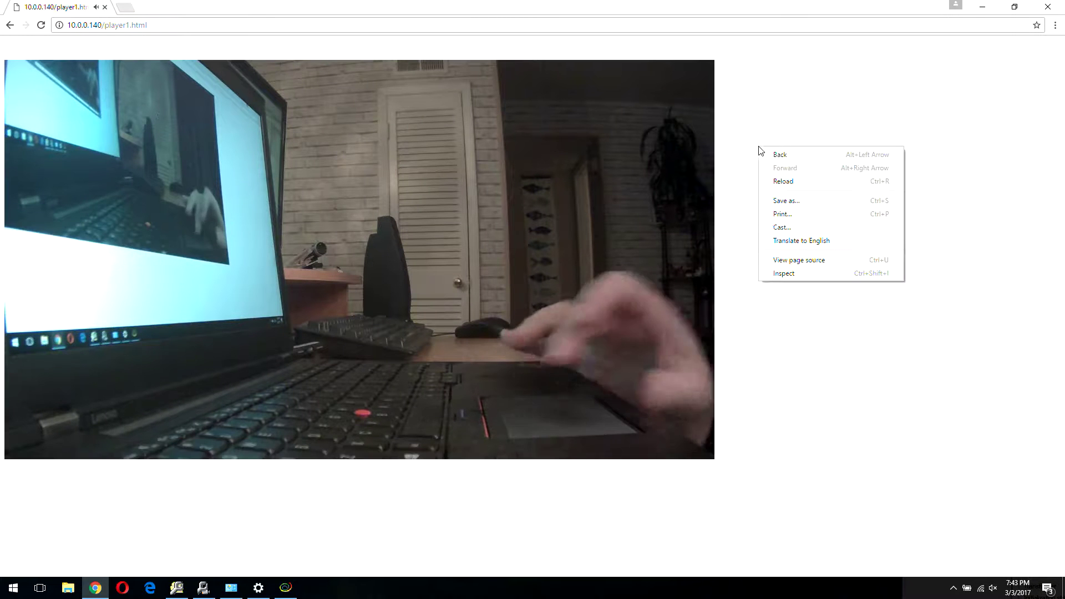
{"action": "left_click", "coordinate": [788, 261]}
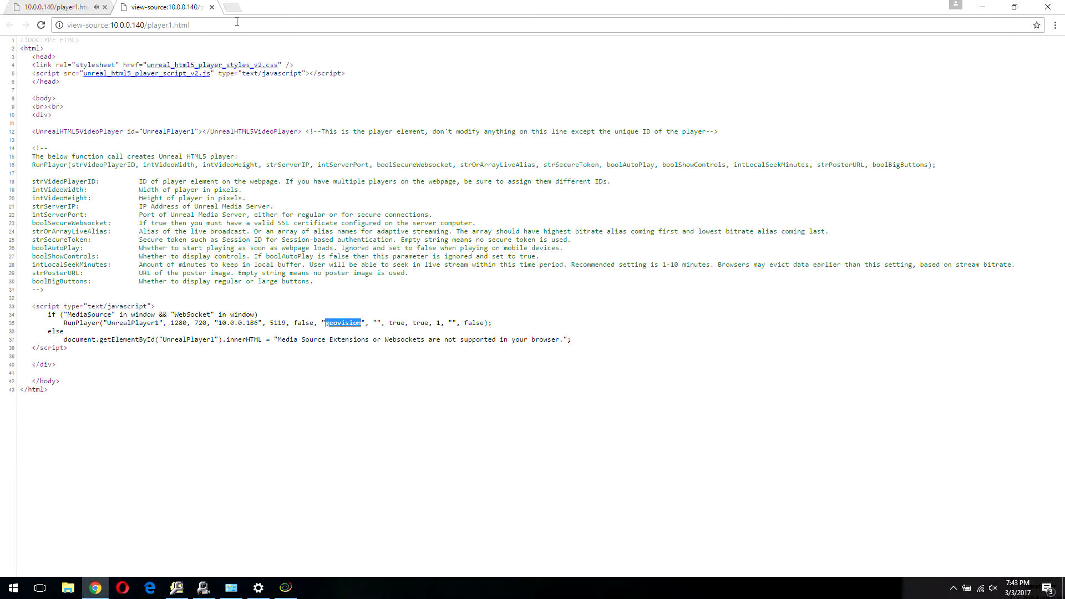
{"action": "left_click", "coordinate": [212, 7]}
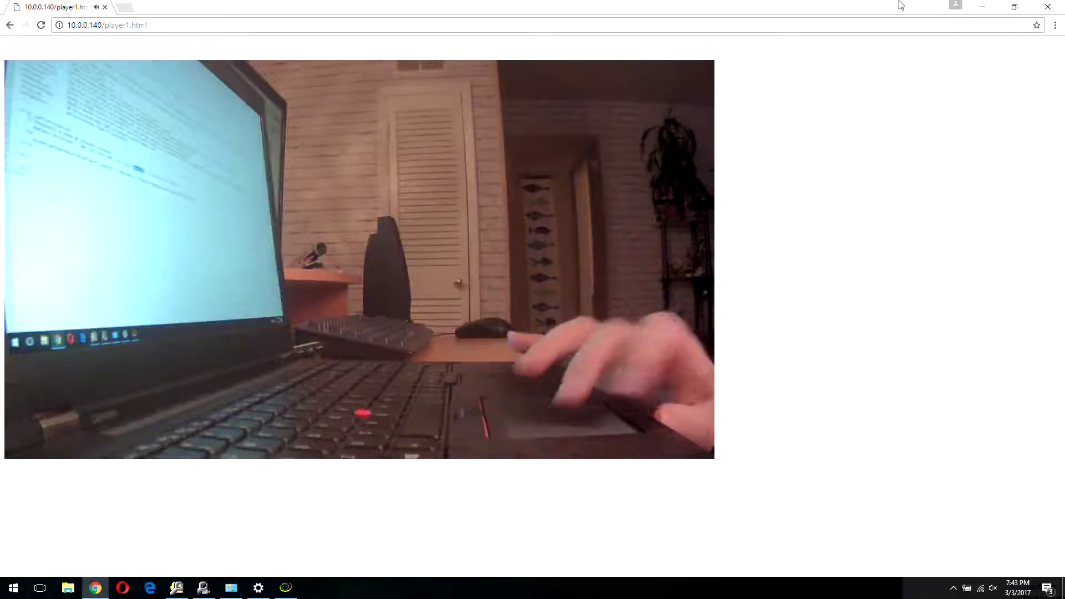
Restore the browser to a smaller window, widened and scrolled so the whole player1.html video fits
{"action": "left_click", "coordinate": [1019, 7]}
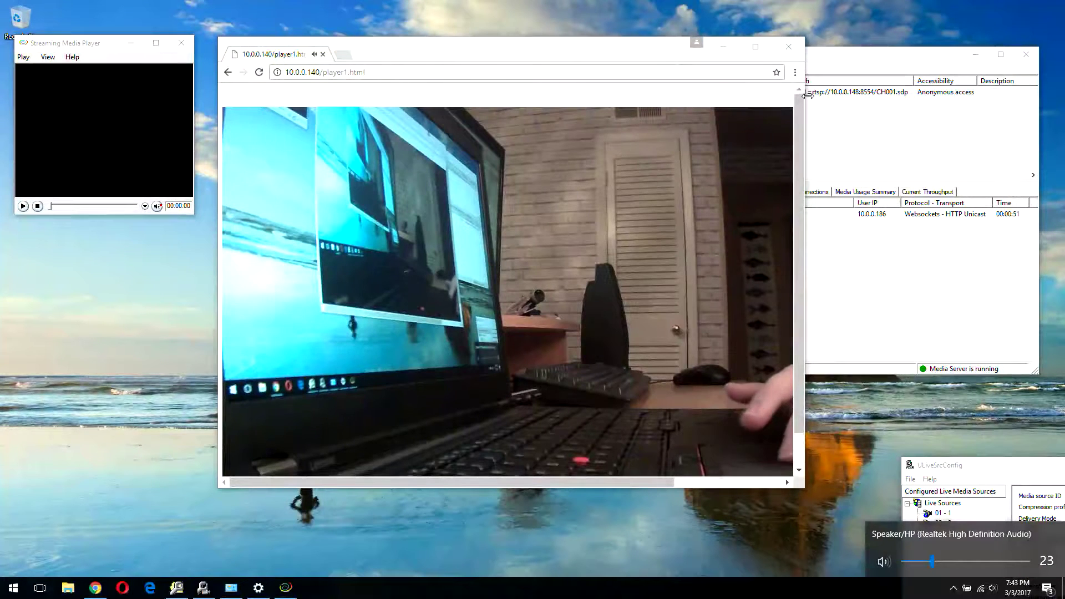
{"action": "left_click_drag", "start_coordinate": [807, 98], "coordinate": [1007, 80]}
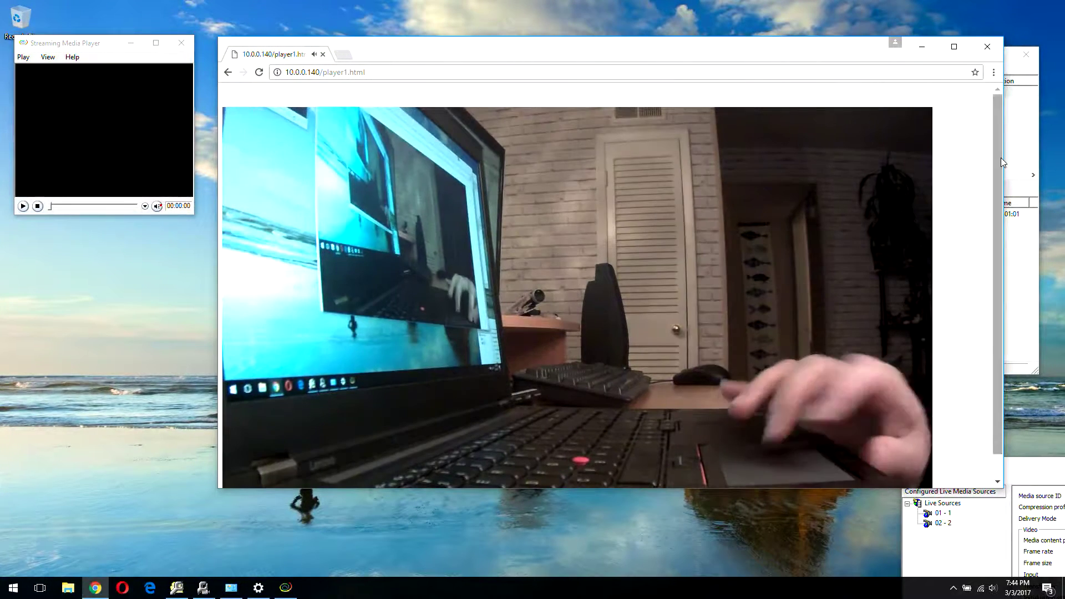
{"action": "left_click_drag", "start_coordinate": [1001, 158], "coordinate": [997, 221]}
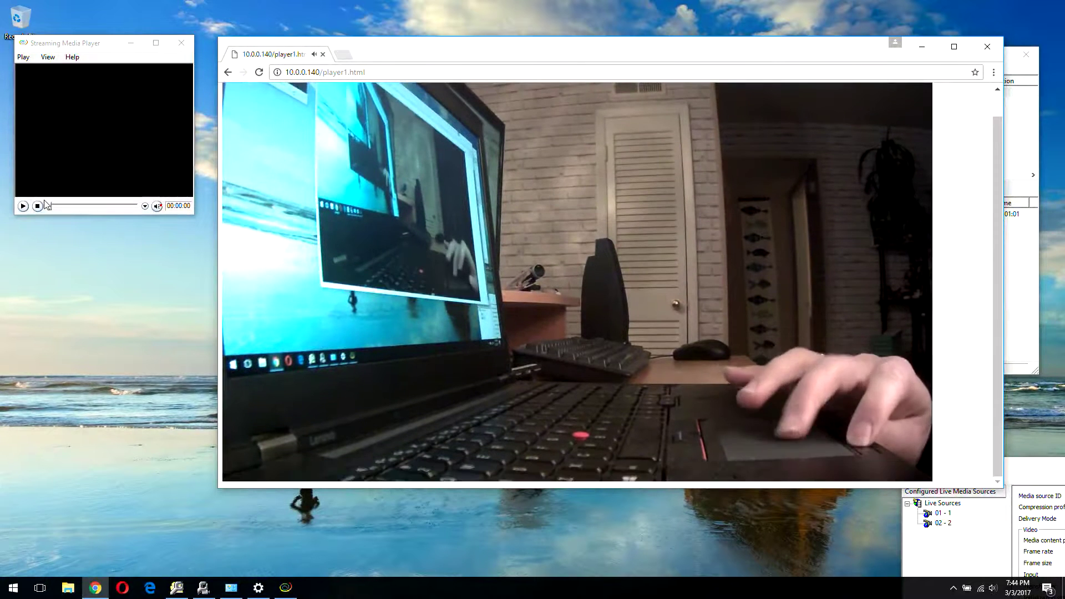
Play the broadcast in Streaming Media Player, reposition its window to compare with the browser video, and stop it
{"action": "left_click", "coordinate": [22, 207]}
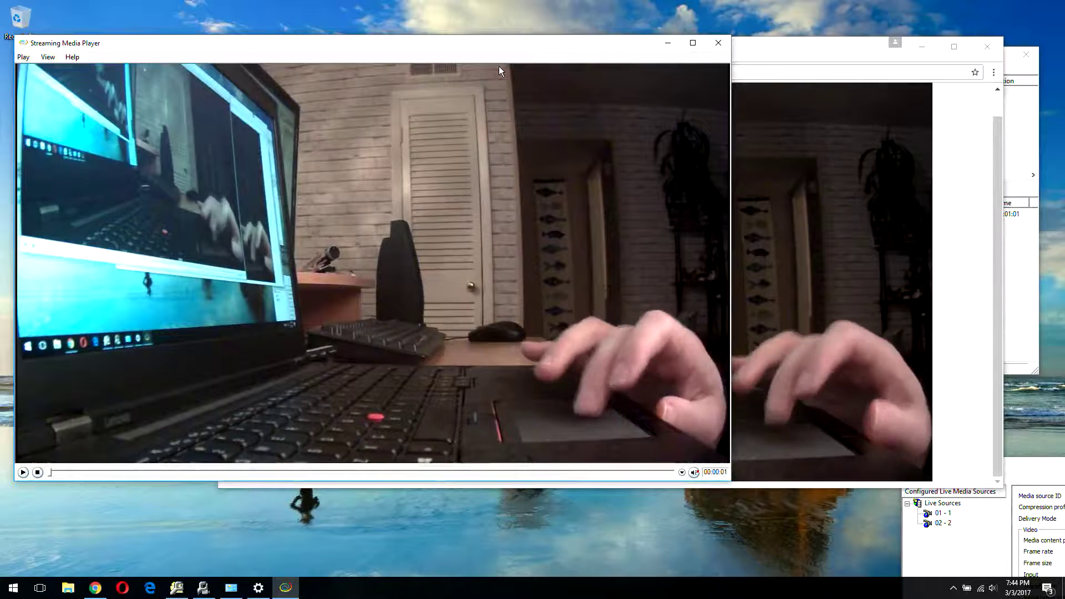
{"action": "left_click_drag", "start_coordinate": [515, 52], "coordinate": [395, 63]}
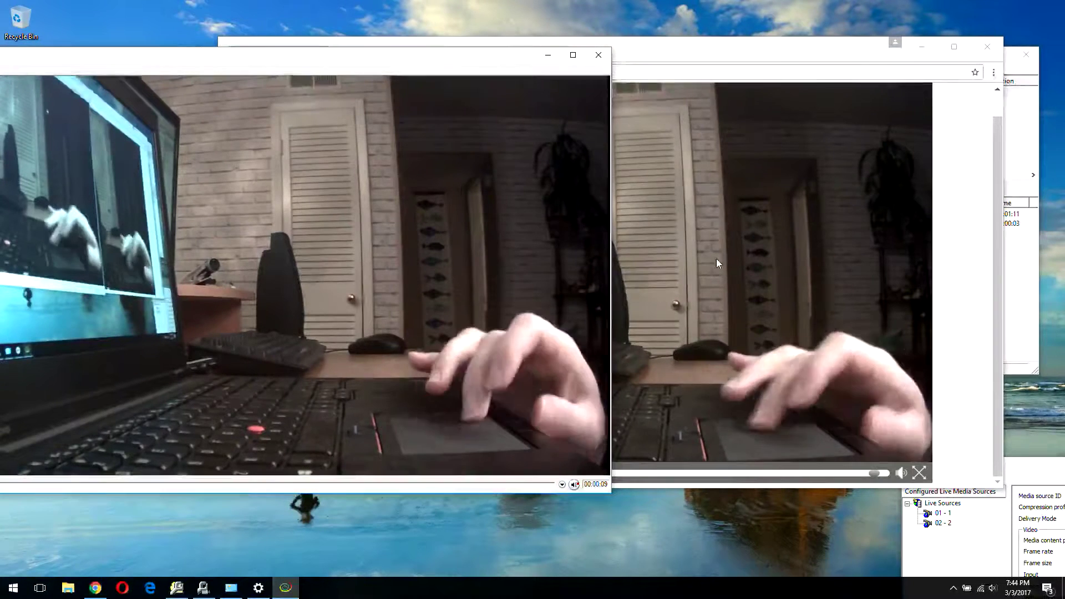
{"action": "left_click_drag", "start_coordinate": [488, 65], "coordinate": [712, 56]}
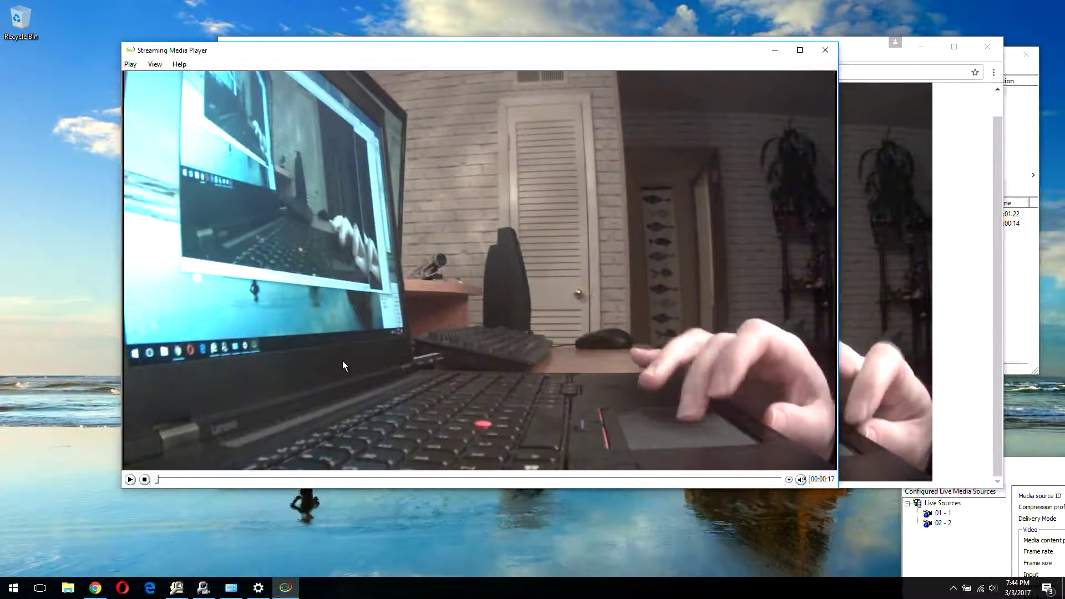
{"action": "left_click", "coordinate": [144, 479]}
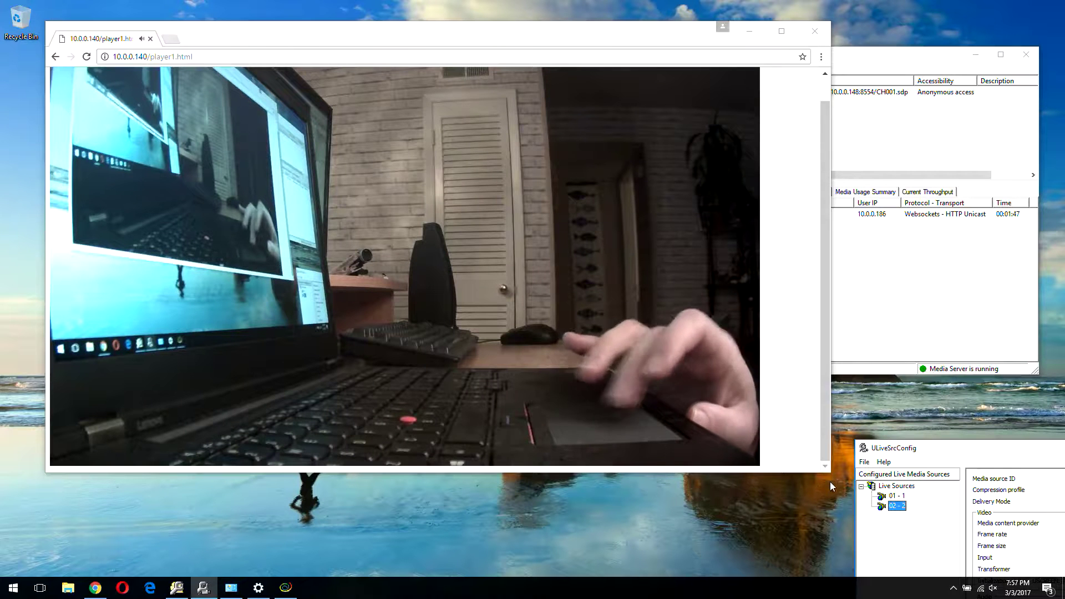
Make the browser window taller and move it slightly up so the whole player1.html video and its playback controls fit
{"action": "left_click_drag", "start_coordinate": [829, 473], "coordinate": [830, 493]}
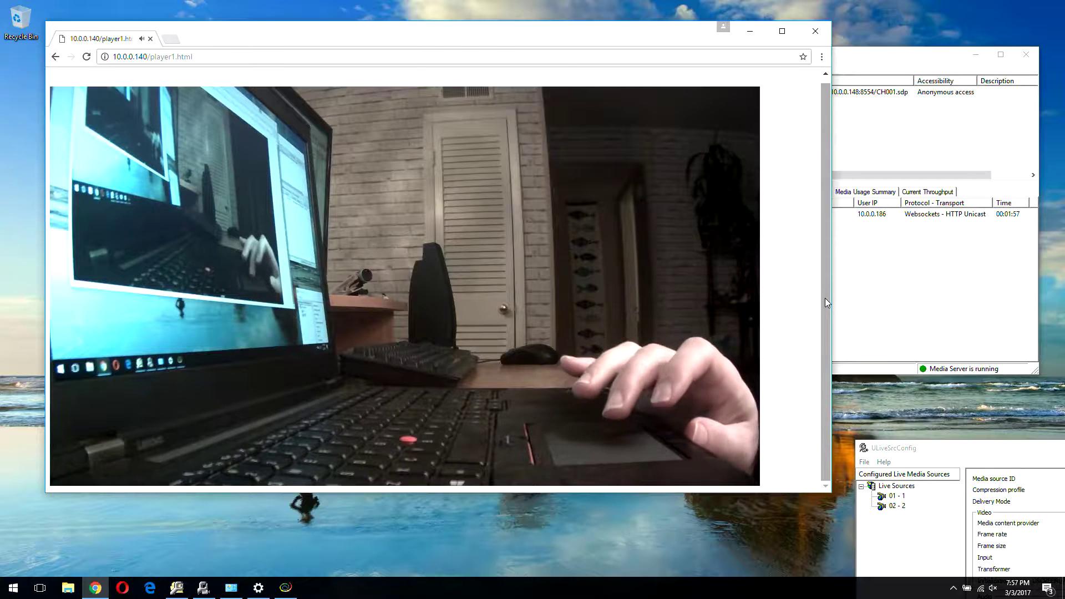
{"action": "mouse_move", "coordinate": [826, 303]}
{"action": "left_mouse_down"}
{"action": "mouse_move", "coordinate": [826, 292]}
{"action": "mouse_move", "coordinate": [824, 304]}
{"action": "left_mouse_up"}
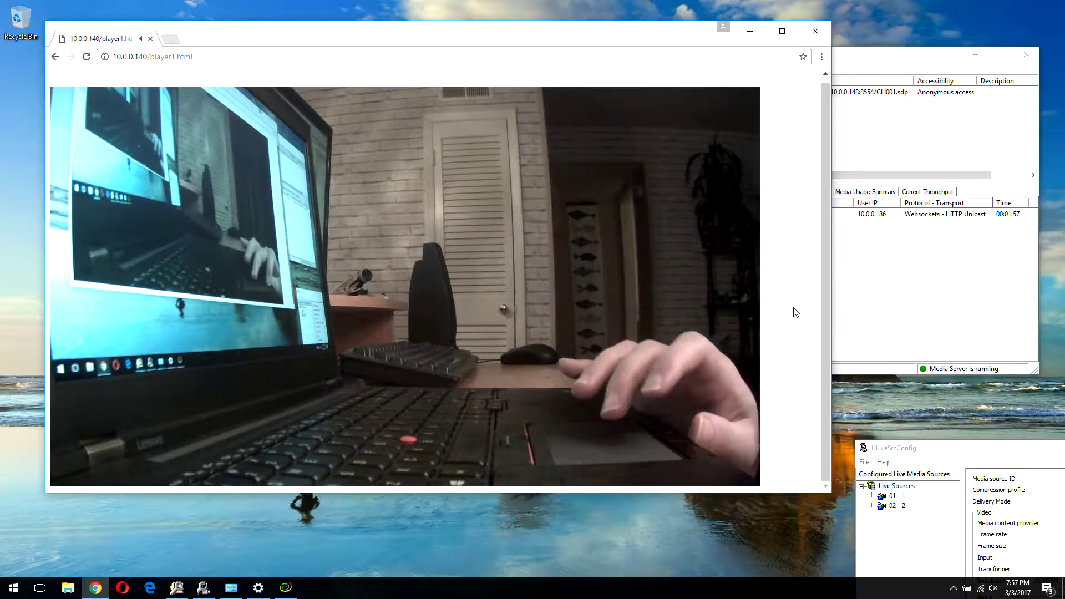
{"action": "mouse_move", "coordinate": [715, 306]}
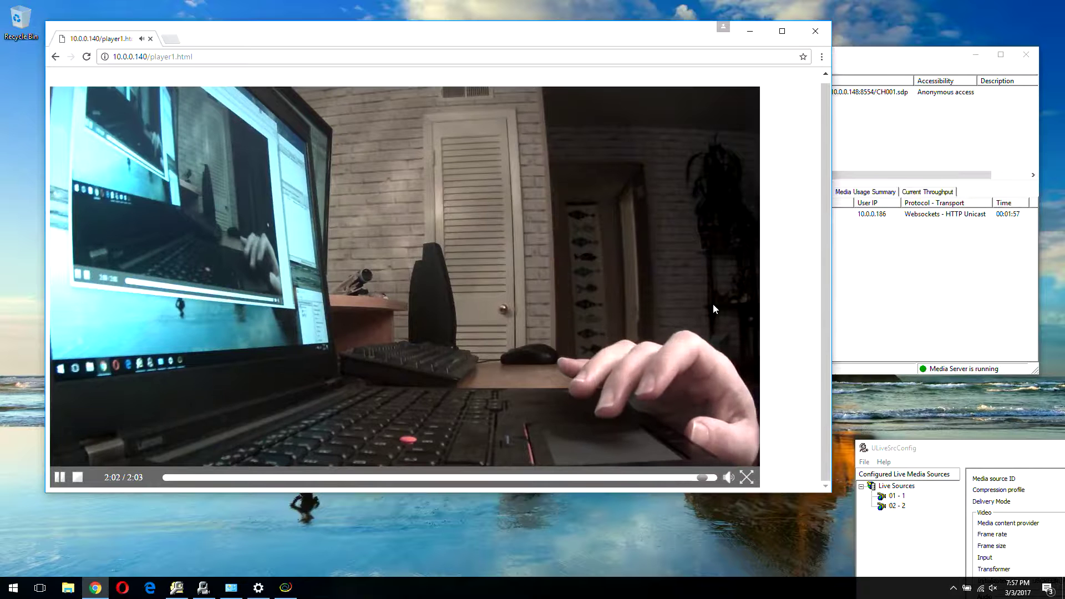
{"action": "mouse_move", "coordinate": [756, 191]}
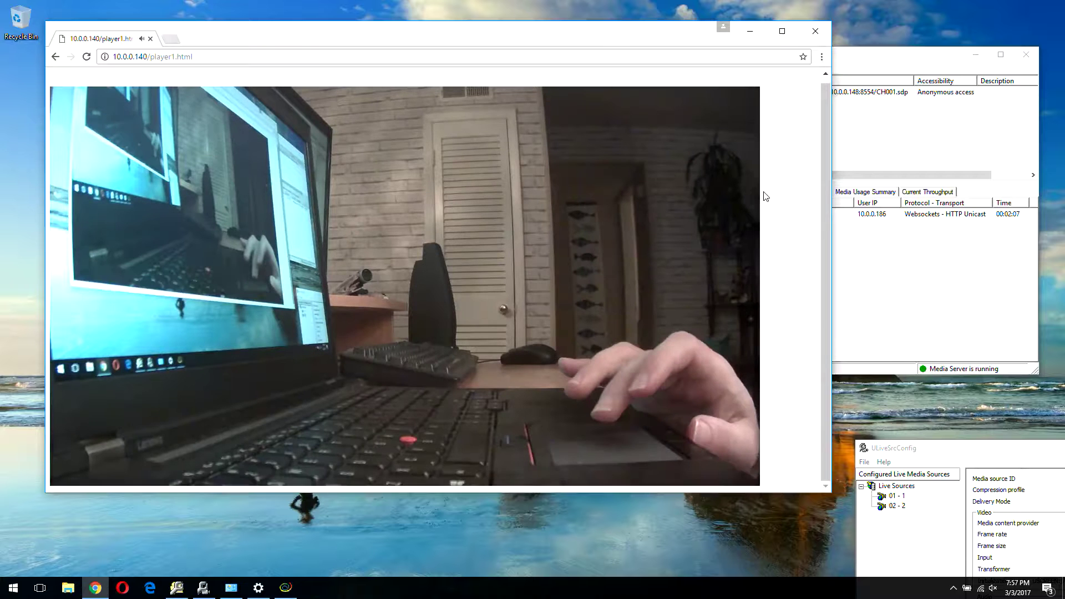
{"action": "mouse_move", "coordinate": [703, 243]}
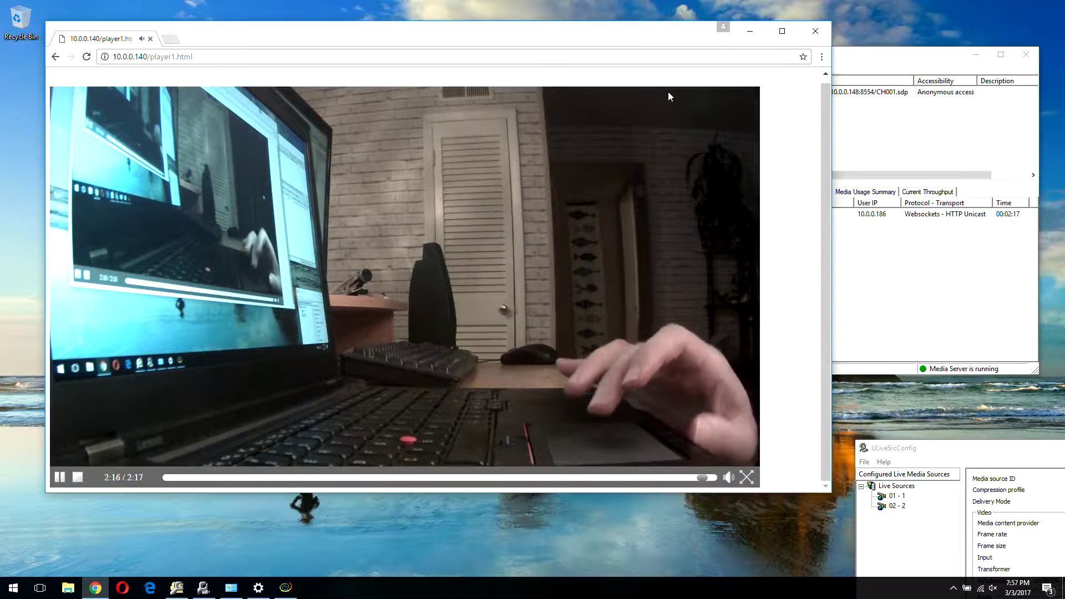
{"action": "left_click_drag", "start_coordinate": [622, 41], "coordinate": [618, 31]}
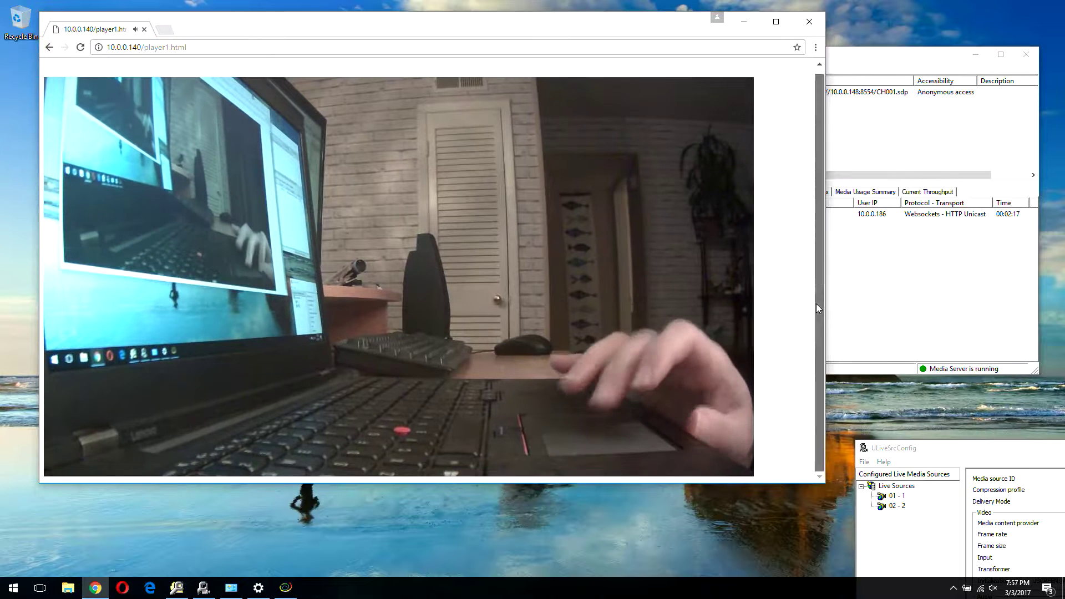
{"action": "mouse_move", "coordinate": [596, 405]}
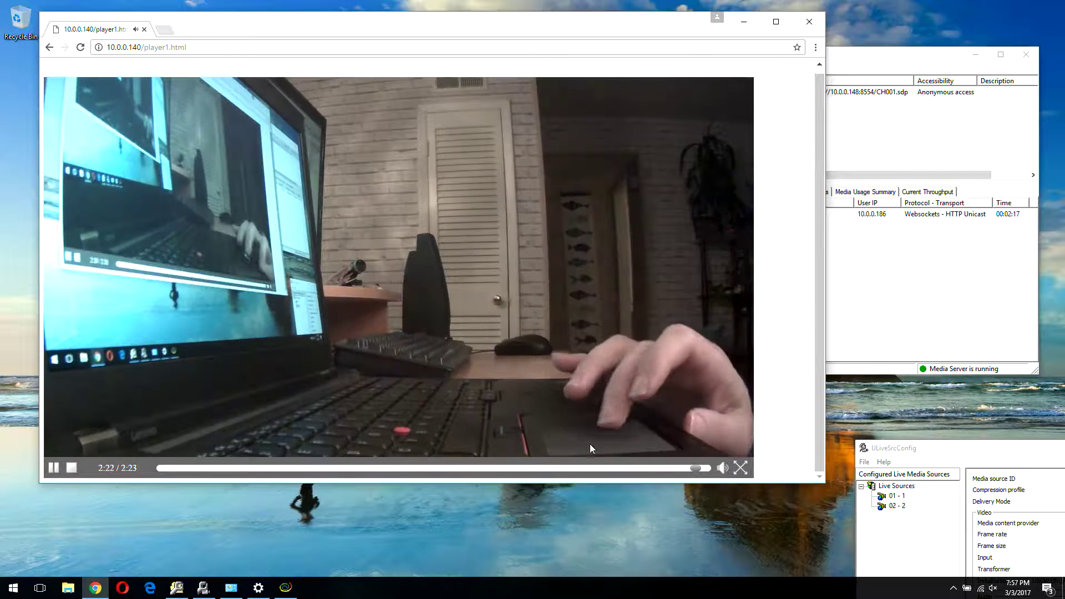
Seek backward and forward in the web player's live stream, including to 1:46, 2:22 and 2:36
{"action": "left_click", "coordinate": [384, 469]}
{"action": "left_click", "coordinate": [323, 469]}
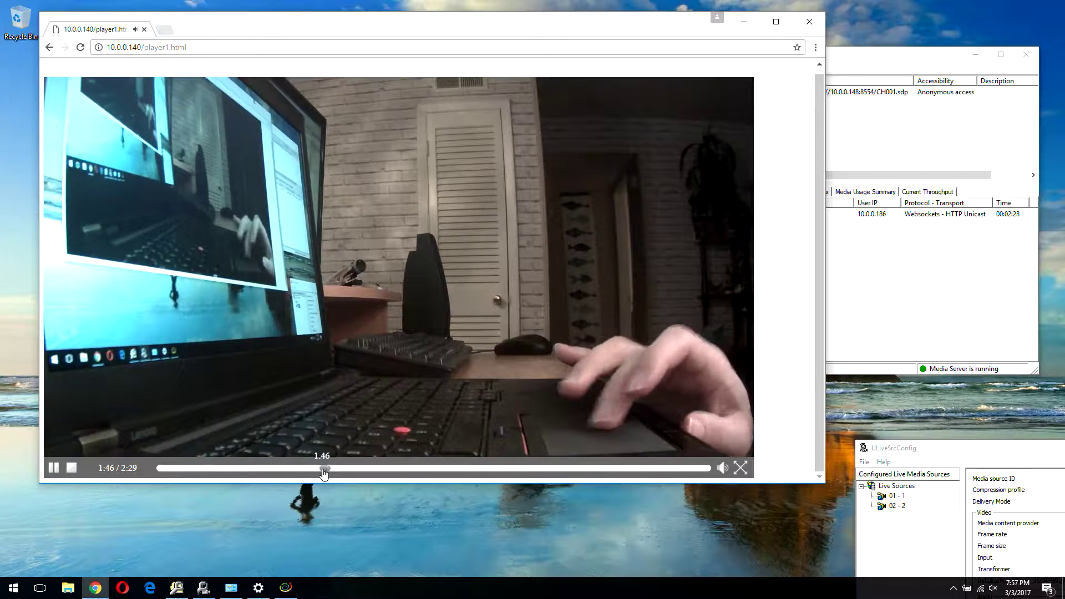
{"action": "left_click", "coordinate": [191, 469]}
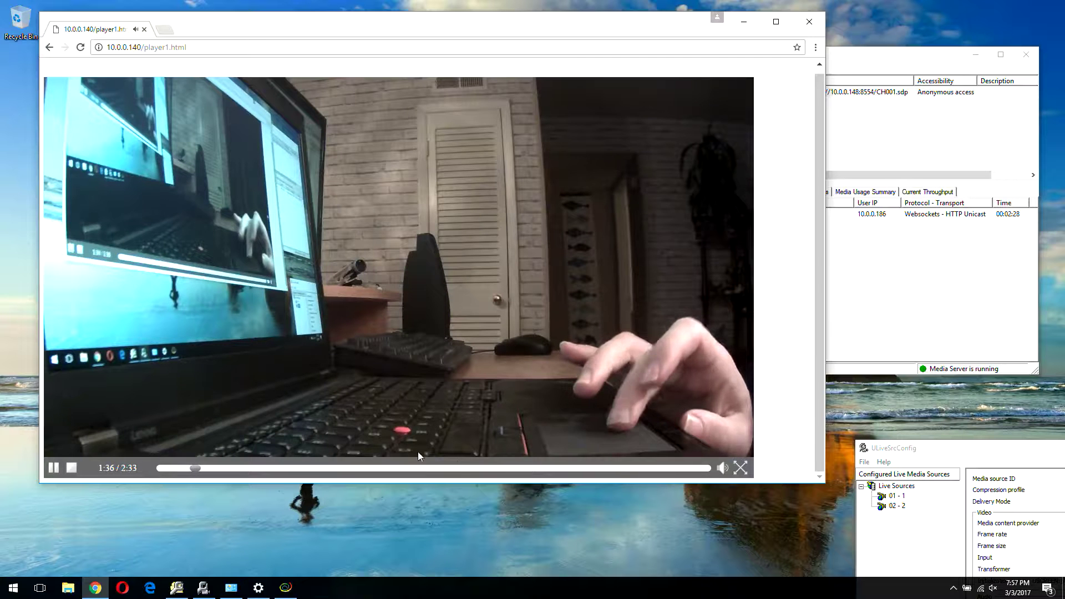
{"action": "left_click", "coordinate": [472, 469]}
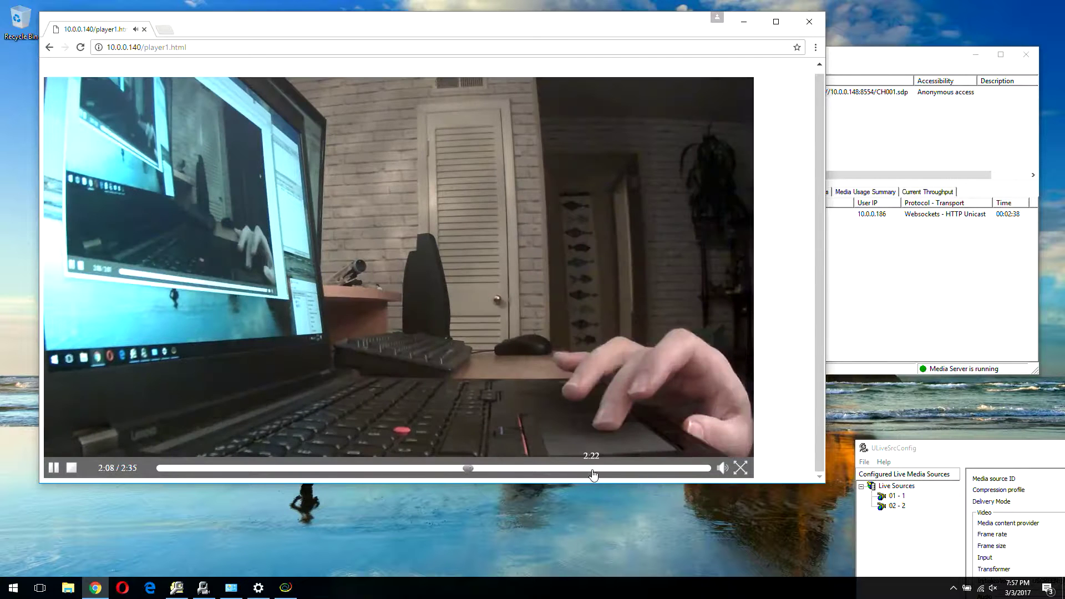
{"action": "left_click", "coordinate": [593, 470]}
{"action": "left_click", "coordinate": [639, 469]}
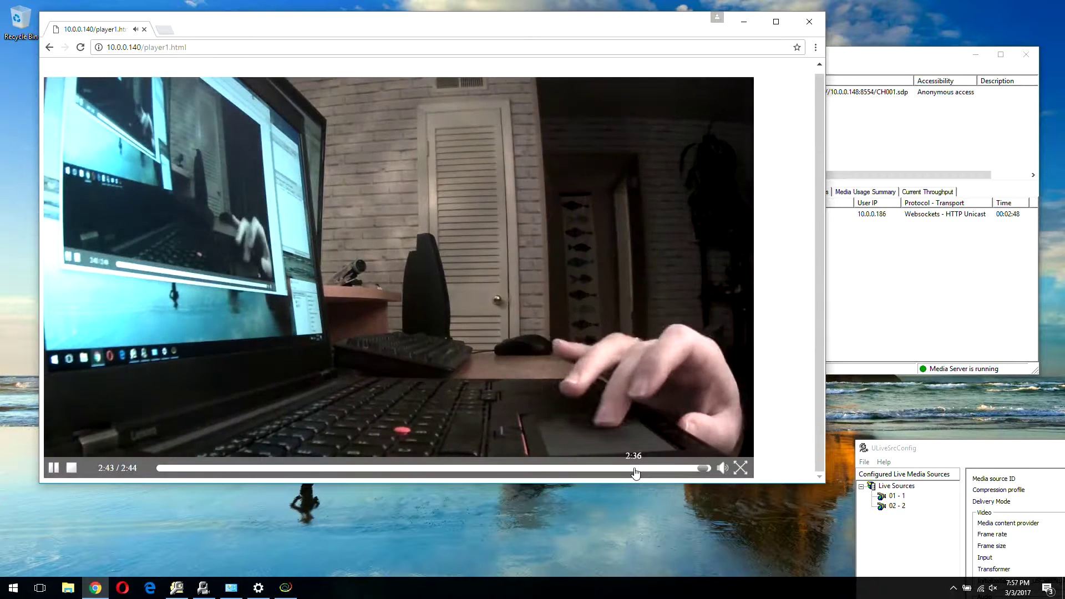
{"action": "left_click", "coordinate": [635, 469]}
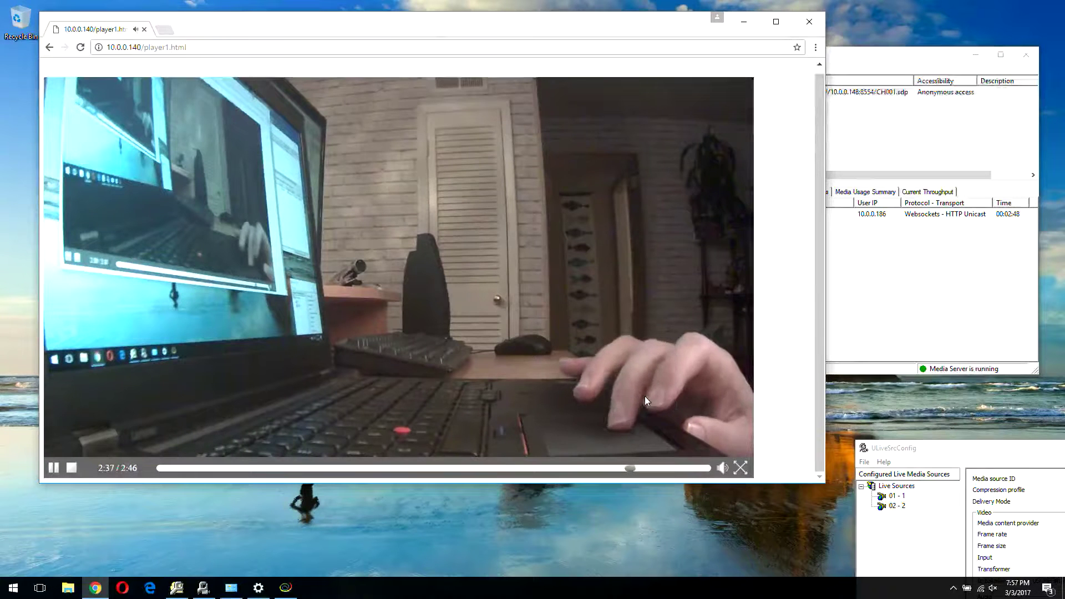
Examine the intLocalSeekMinutes setting and its recommended 1-10 minute range in the page source, and close the source view
{"action": "key", "text": "ctrl+u"}
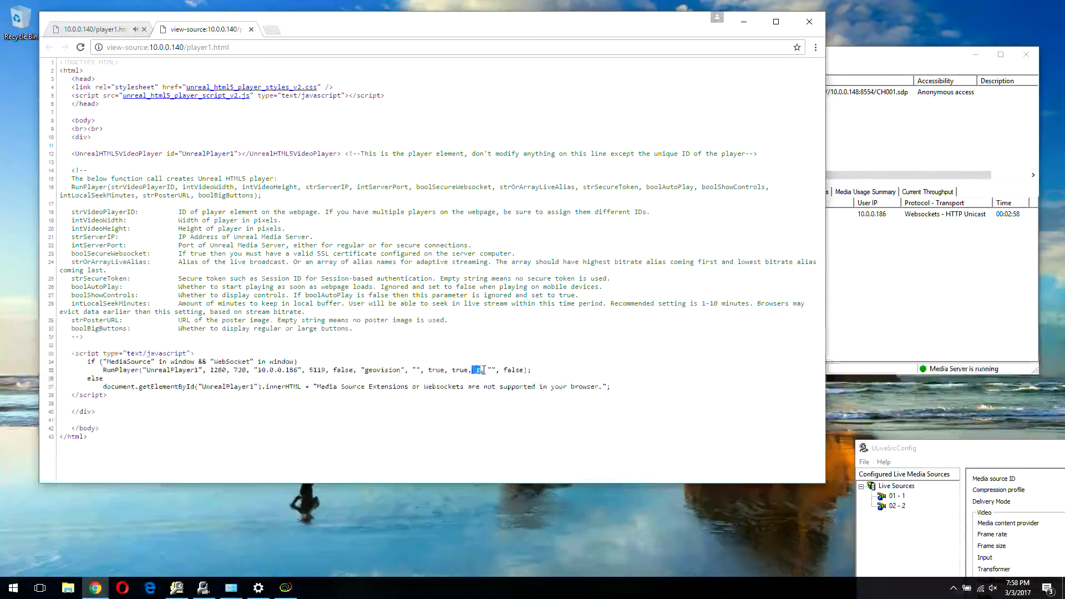
{"action": "left_click_drag", "start_coordinate": [699, 300], "coordinate": [713, 299]}
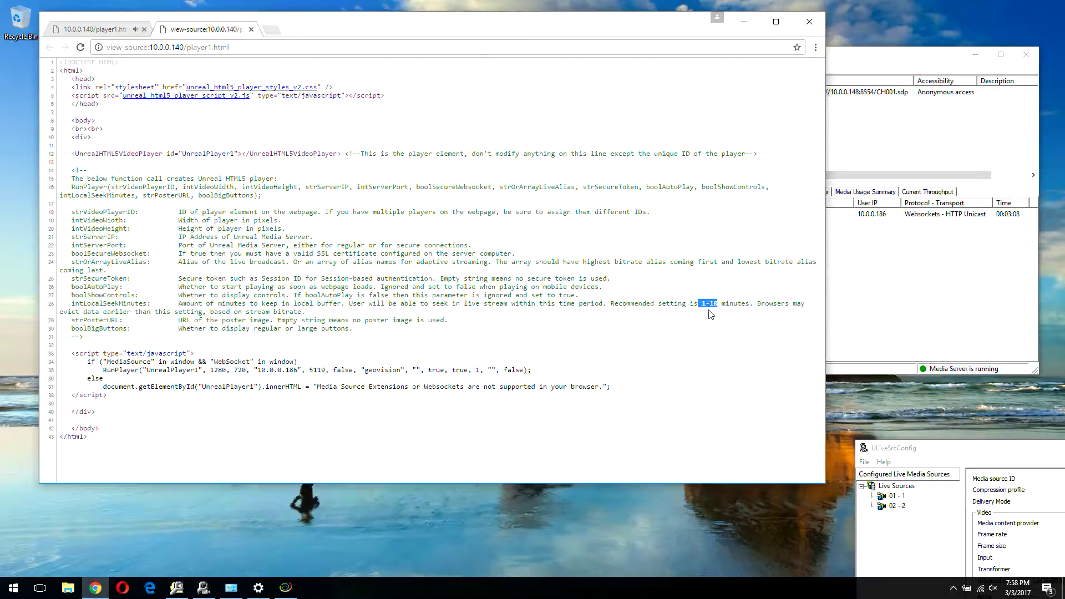
{"action": "left_click", "coordinate": [708, 303]}
{"action": "left_click_drag", "start_coordinate": [702, 303], "coordinate": [718, 305]}
{"action": "left_click", "coordinate": [251, 29]}
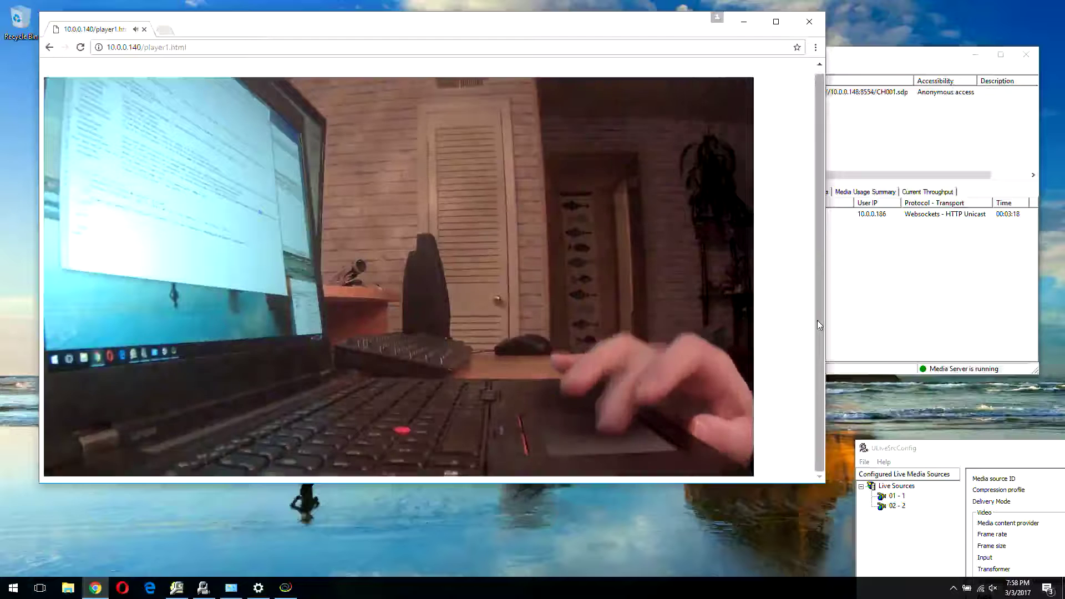
Stop the stream in the web player and bring the Unreal Media Server Configuration window to the front
{"action": "mouse_move", "coordinate": [582, 408]}
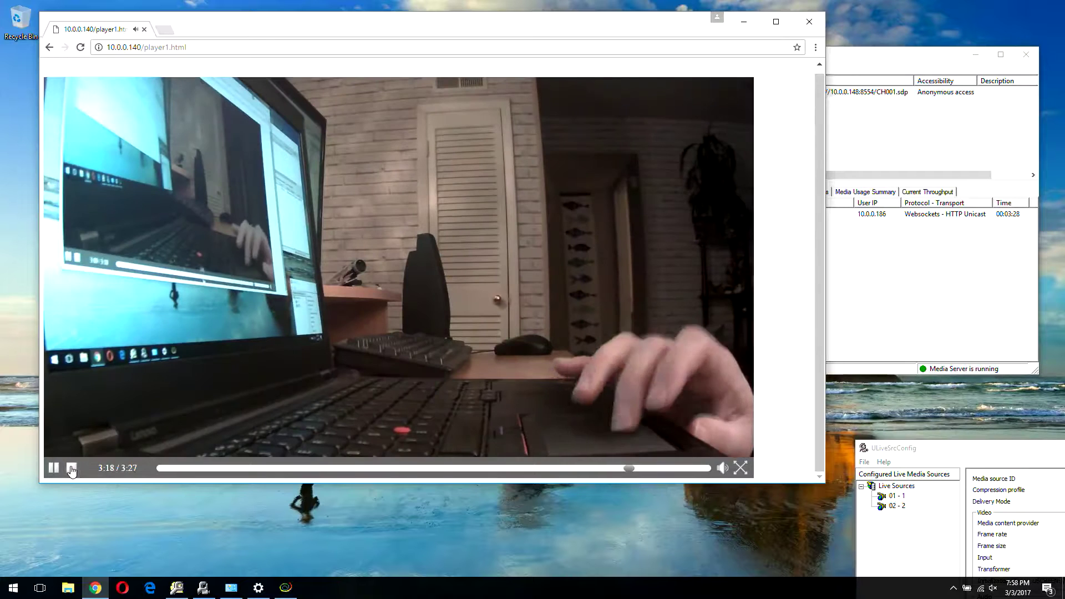
{"action": "left_click", "coordinate": [72, 469]}
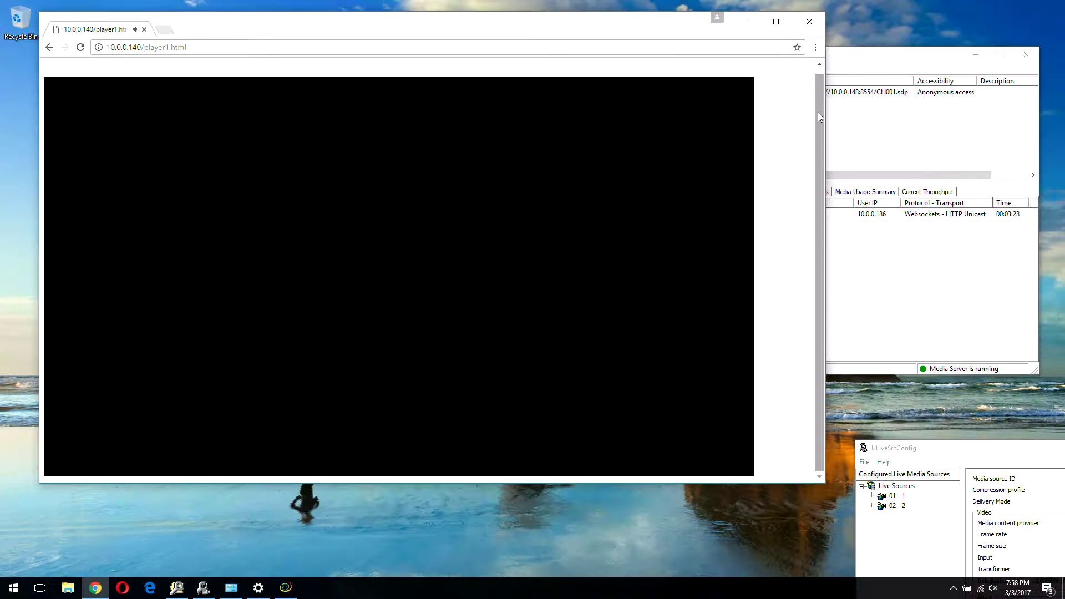
{"action": "left_click", "coordinate": [863, 67]}
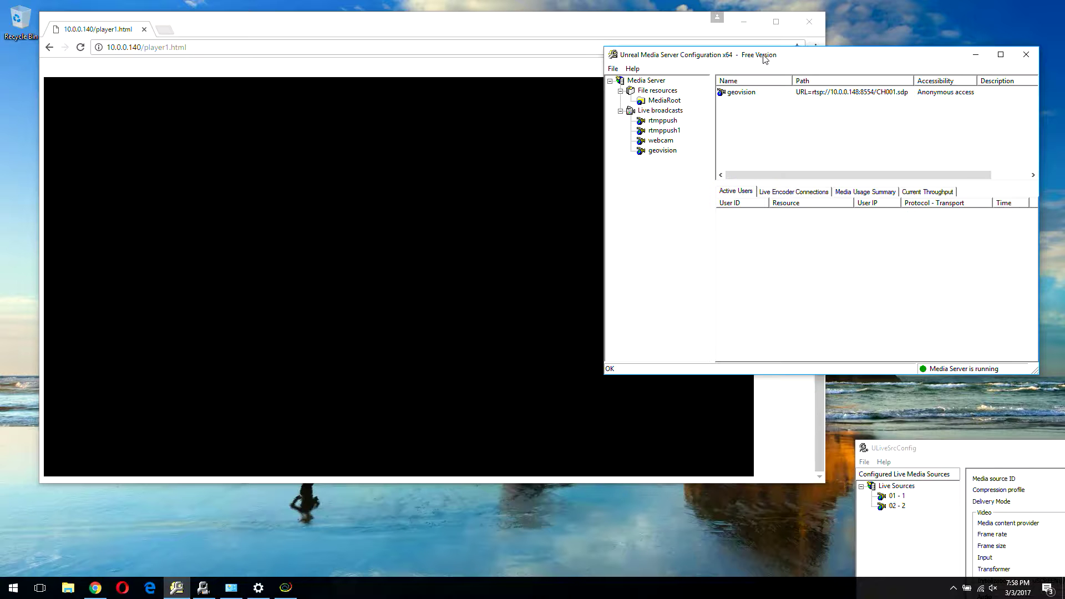
{"action": "left_click_drag", "start_coordinate": [763, 56], "coordinate": [770, 57]}
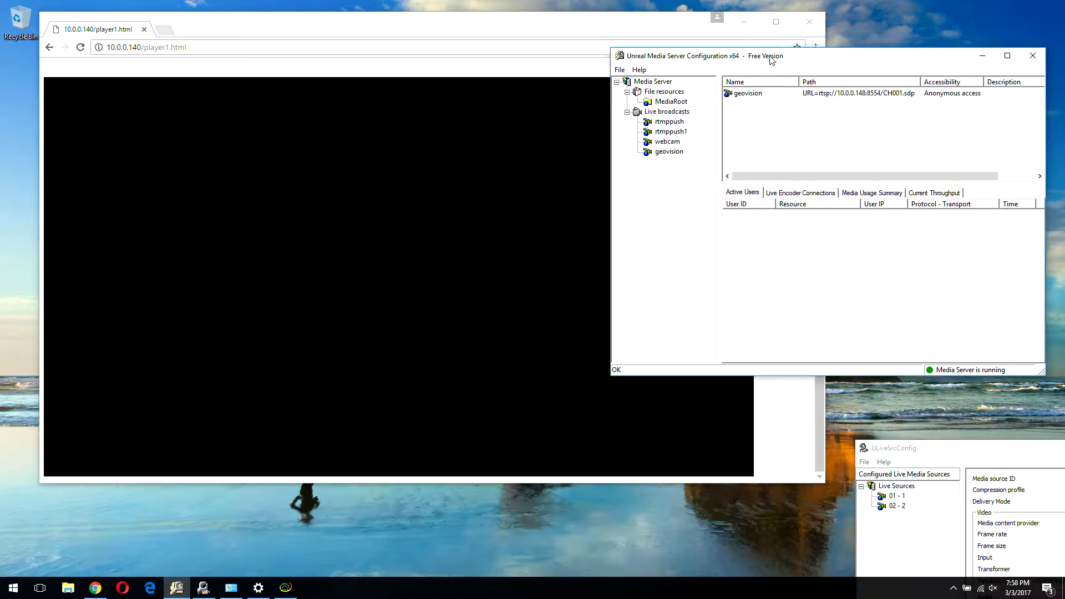
Start buffering for time-shifted playback on the geovision broadcast, using the default temporary location and a 60-minute maximum duration
{"action": "right_click", "coordinate": [678, 155]}
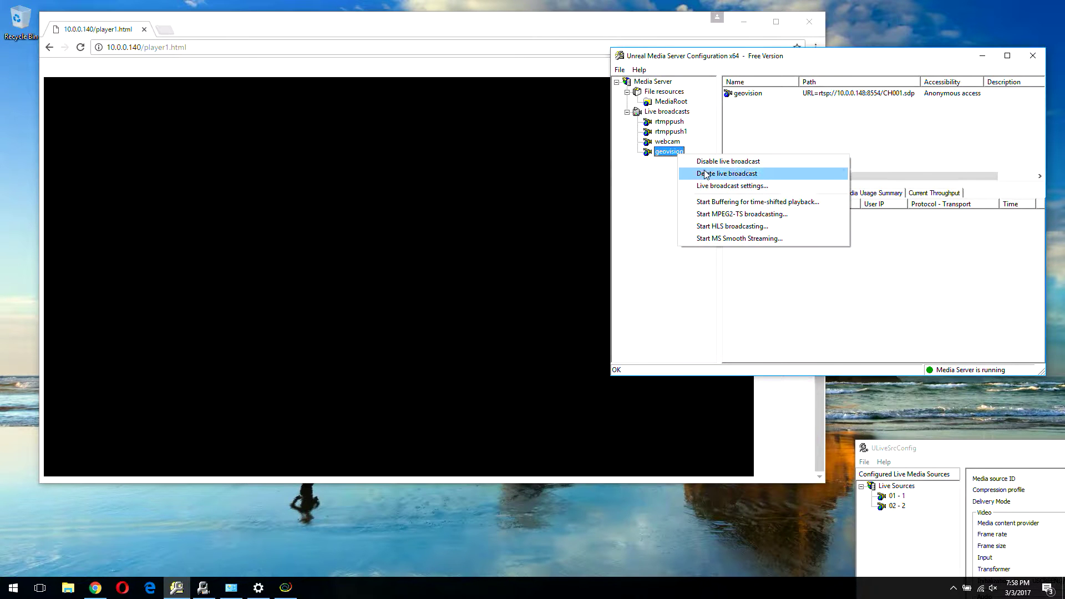
{"action": "left_click", "coordinate": [730, 203]}
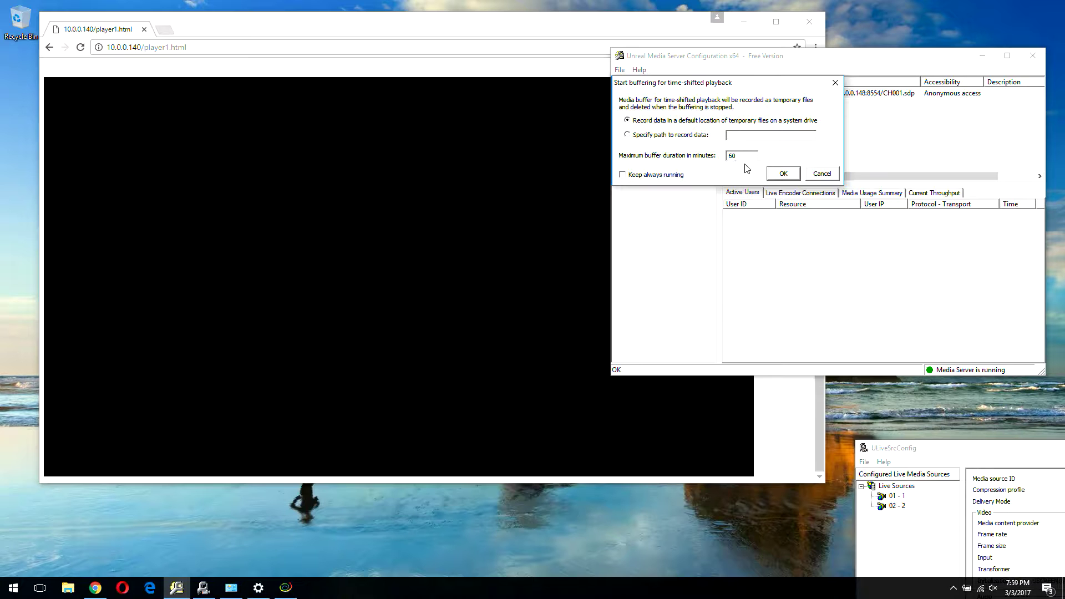
{"action": "left_click", "coordinate": [783, 174]}
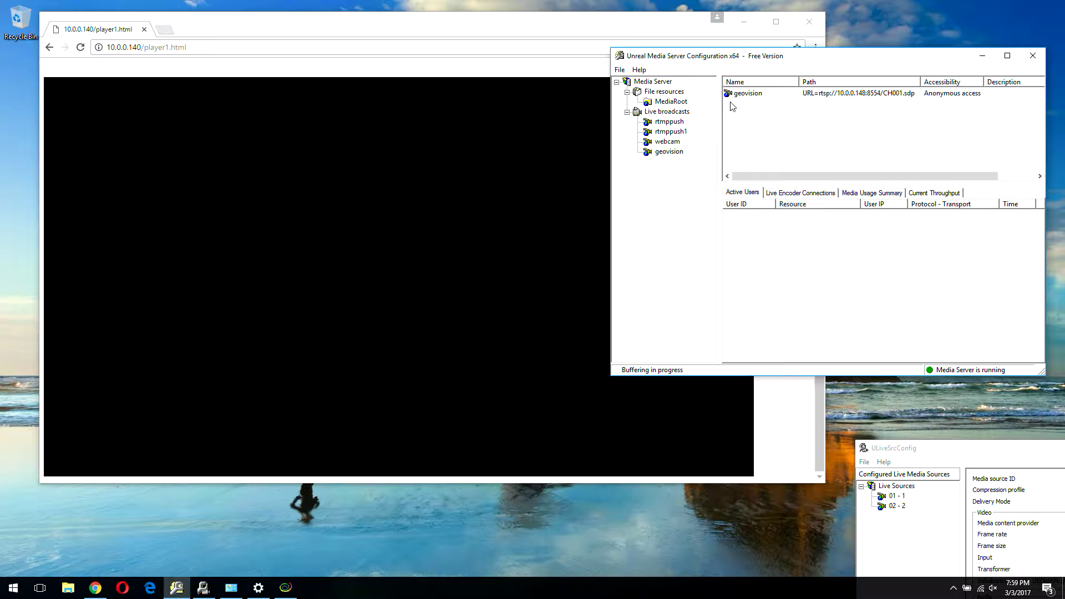
Open the media server's properties and examine the SSL settings, including the secure port and the certificate file path
{"action": "mouse_move", "coordinate": [746, 62]}
{"action": "left_mouse_down"}
{"action": "mouse_move", "coordinate": [737, 36]}
{"action": "mouse_move", "coordinate": [740, 44]}
{"action": "left_mouse_up"}
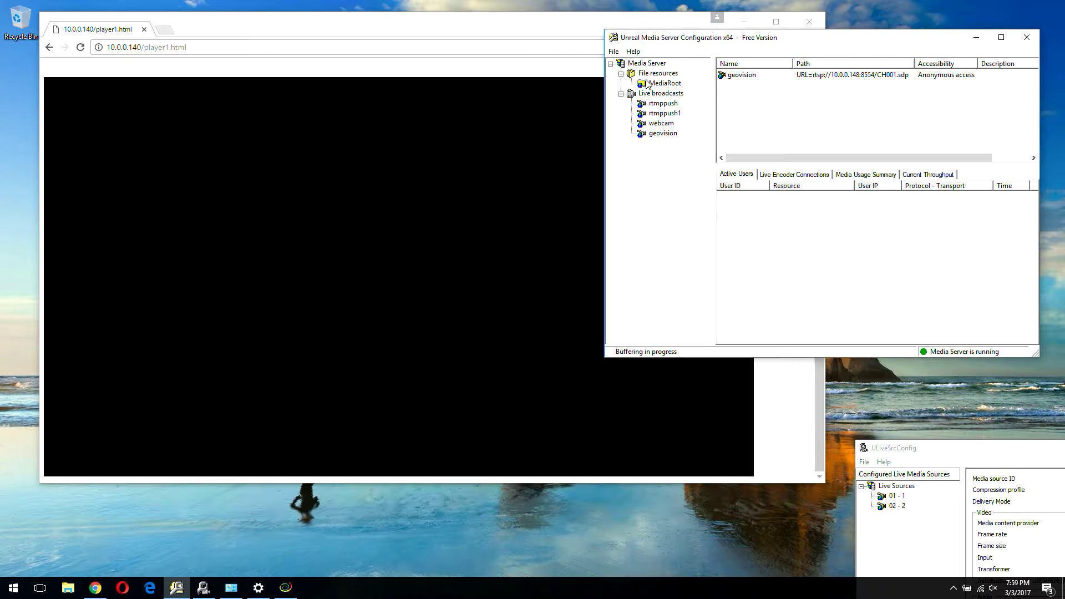
{"action": "left_click", "coordinate": [614, 51]}
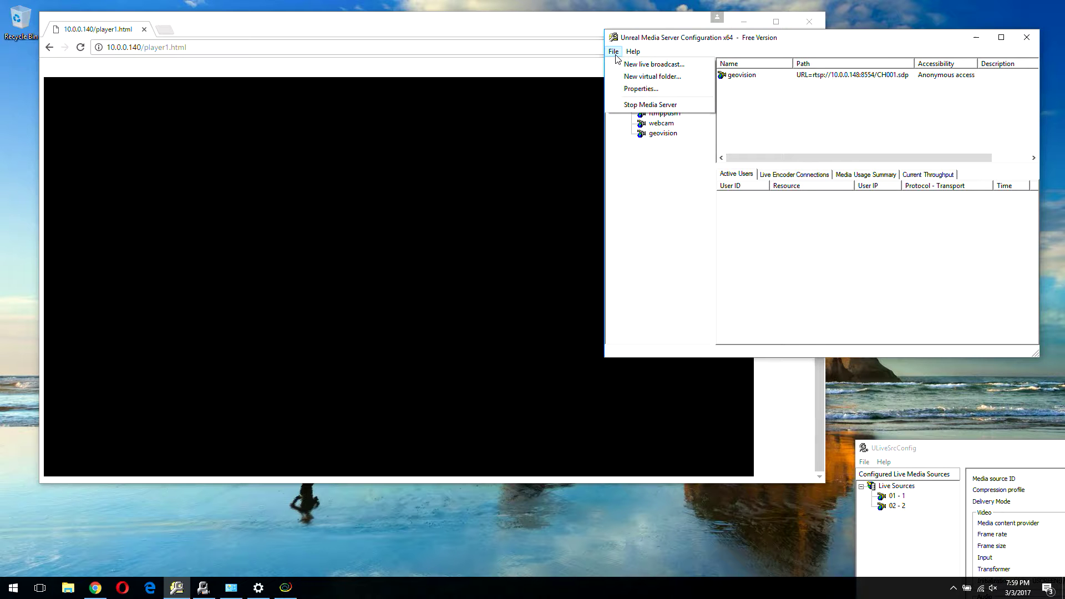
{"action": "left_click", "coordinate": [625, 88]}
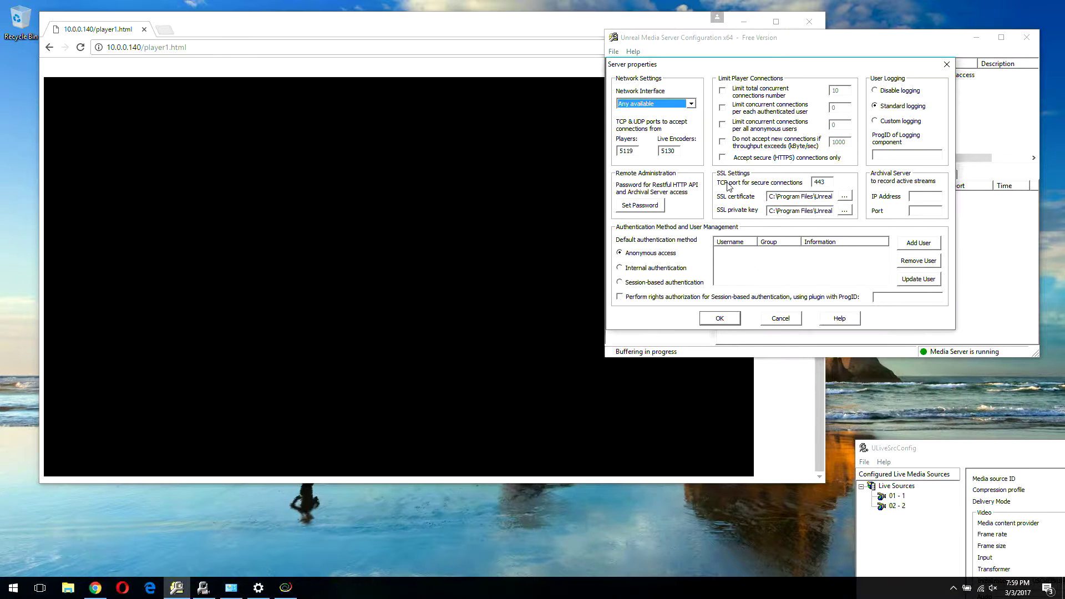
{"action": "mouse_move", "coordinate": [438, 138]}
{"action": "mouse_move", "coordinate": [559, 136]}
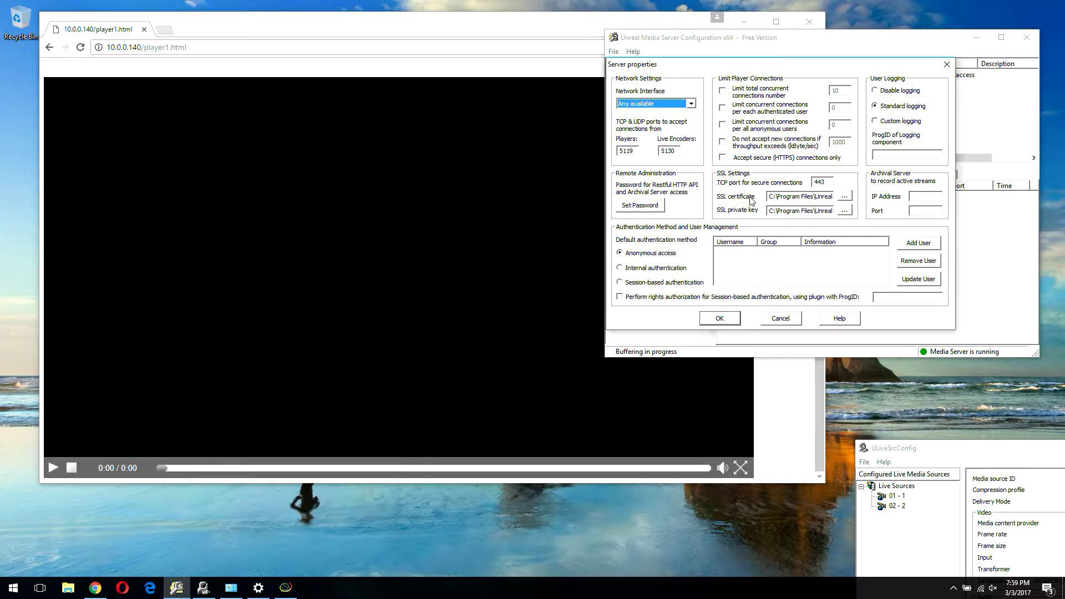
{"action": "left_click_drag", "start_coordinate": [787, 196], "coordinate": [801, 196]}
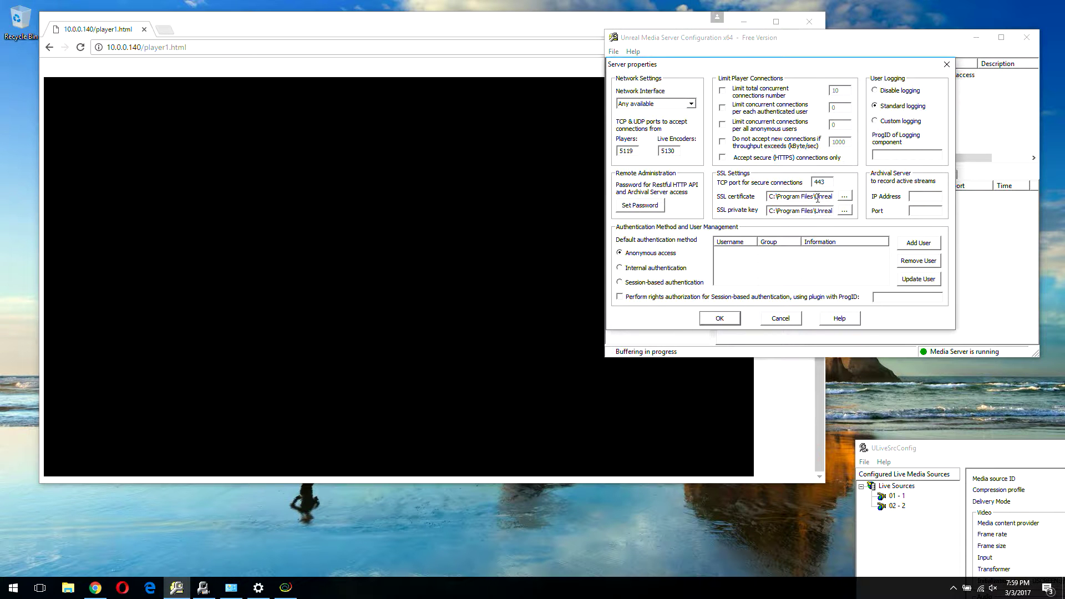
{"action": "key", "text": "End"}
Try to play the geovision broadcast over HTTPS in Streaming Media Player, minimize the player, and cancel the server properties
{"action": "left_click", "coordinate": [289, 588]}
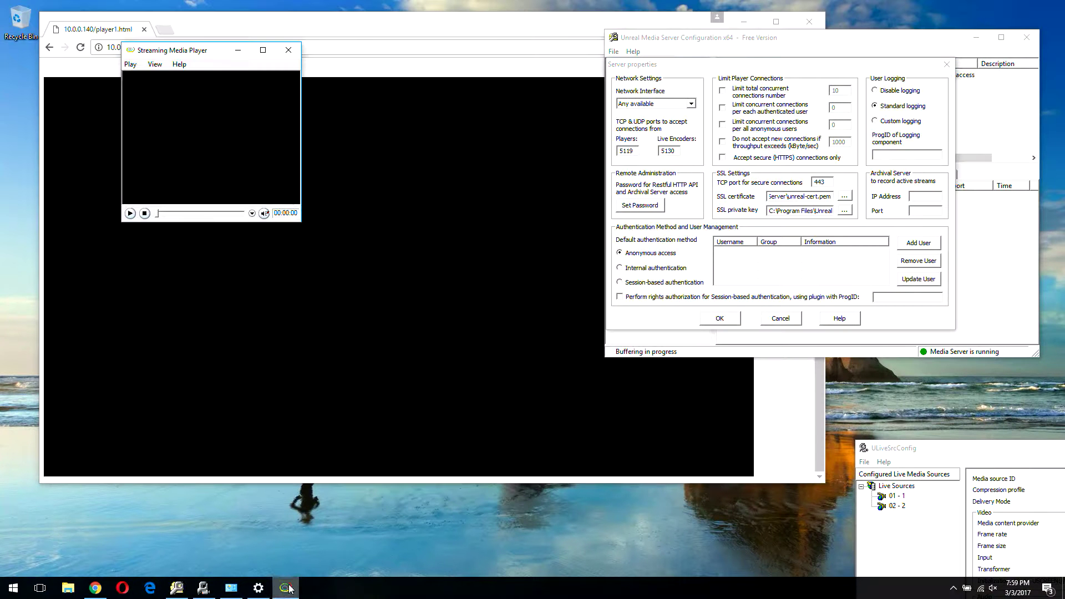
{"action": "left_click", "coordinate": [130, 64]}
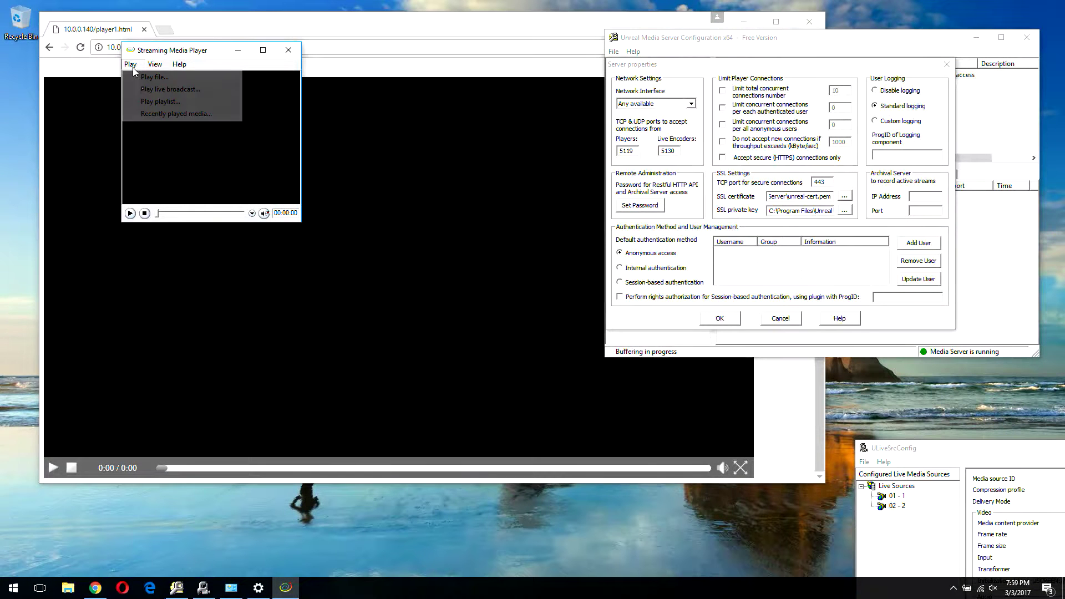
{"action": "left_click", "coordinate": [150, 89]}
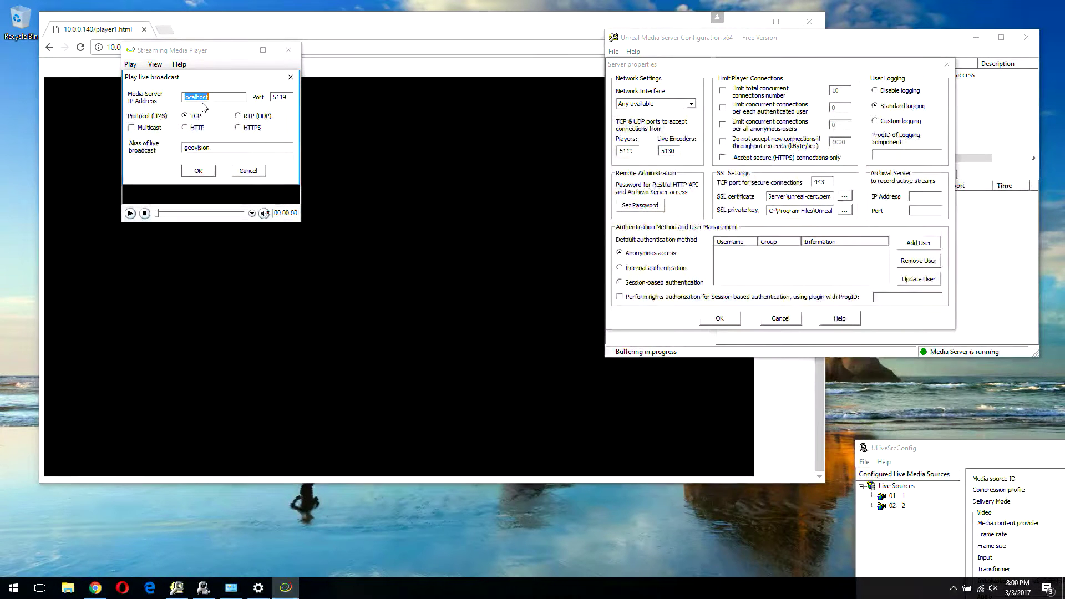
{"action": "left_click", "coordinate": [239, 129]}
{"action": "left_click", "coordinate": [202, 172]}
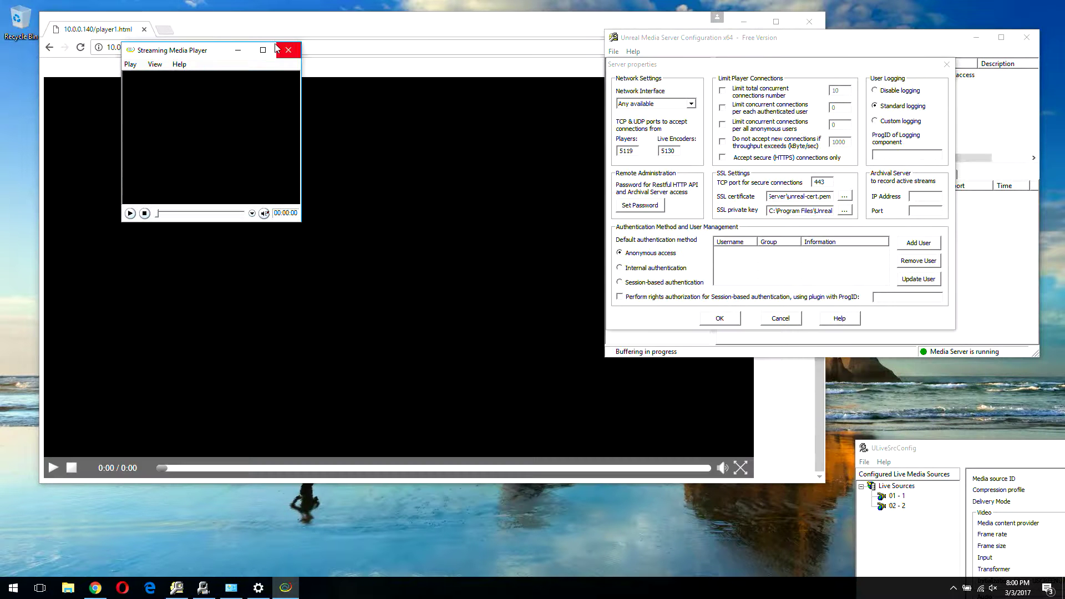
{"action": "left_click", "coordinate": [241, 52]}
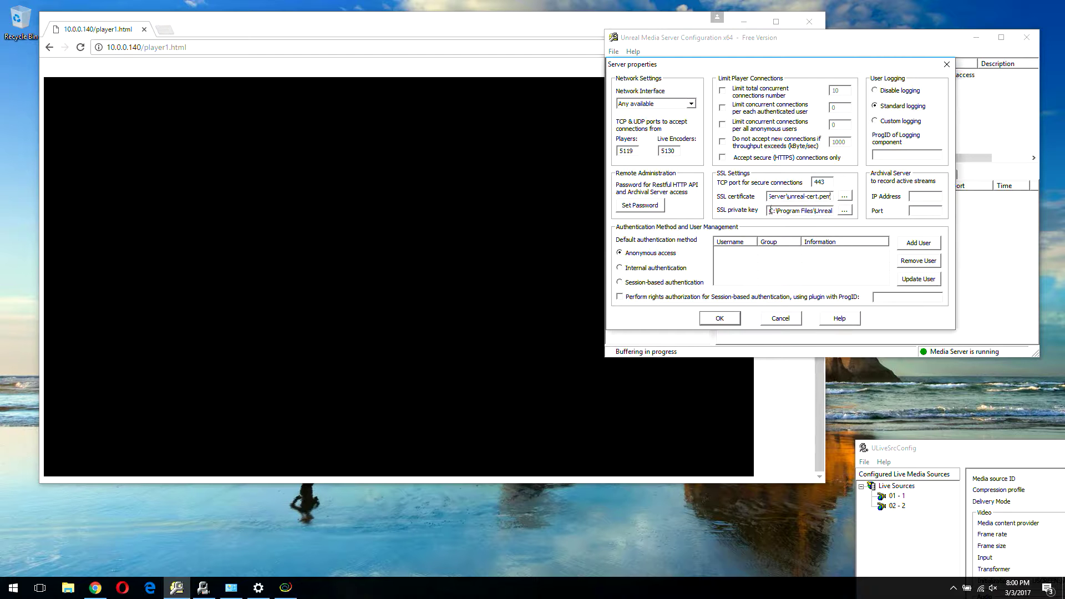
{"action": "left_click", "coordinate": [785, 320]}
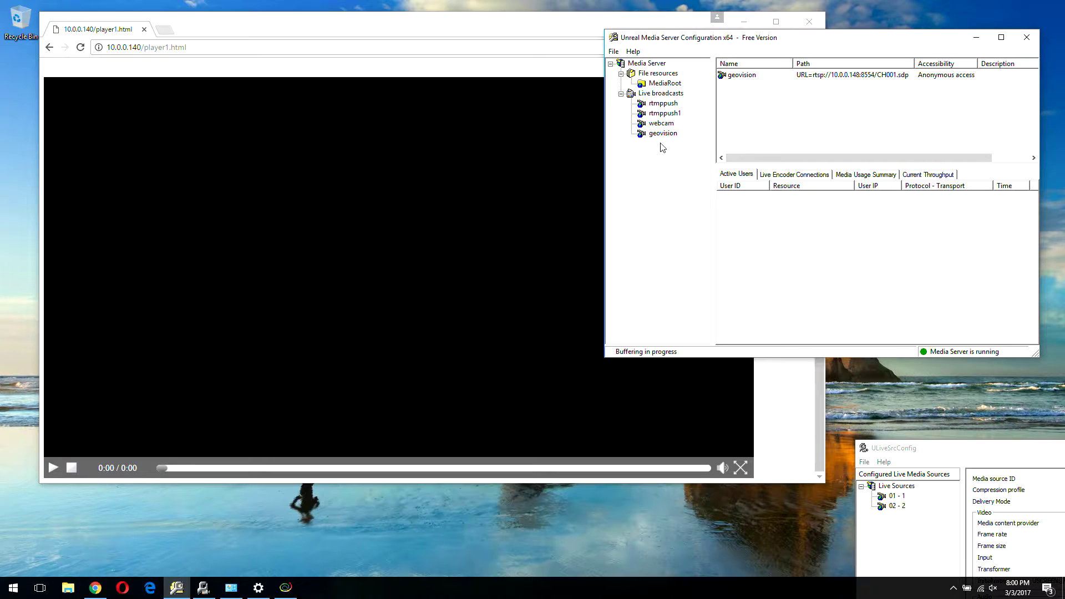
Return to player1.html in Chrome, play the stream again, and make the browser window taller
{"action": "left_click", "coordinate": [486, 25]}
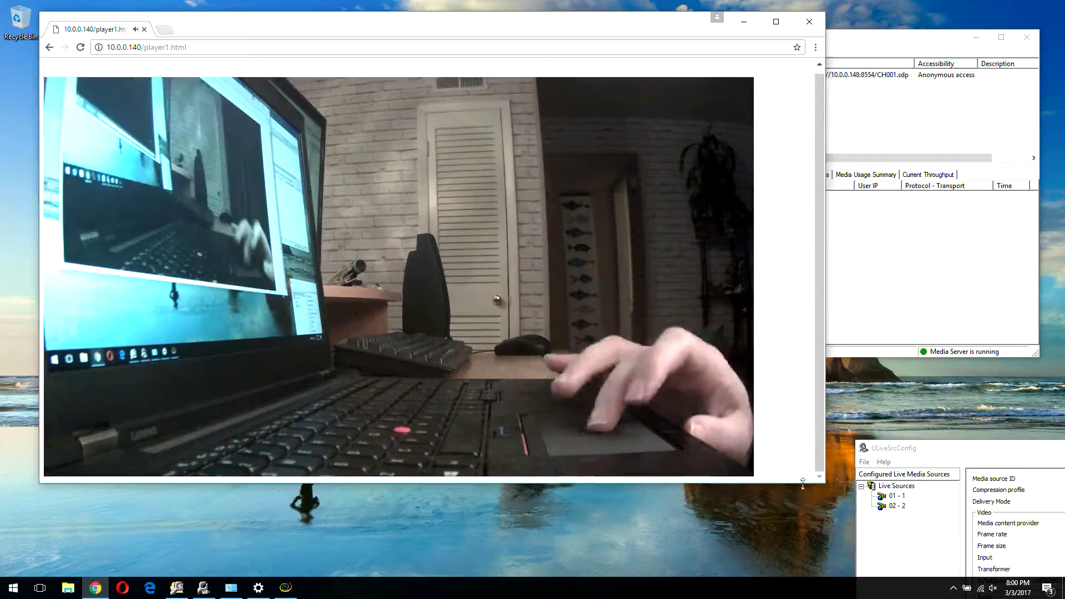
{"action": "left_click_drag", "start_coordinate": [802, 484], "coordinate": [803, 516]}
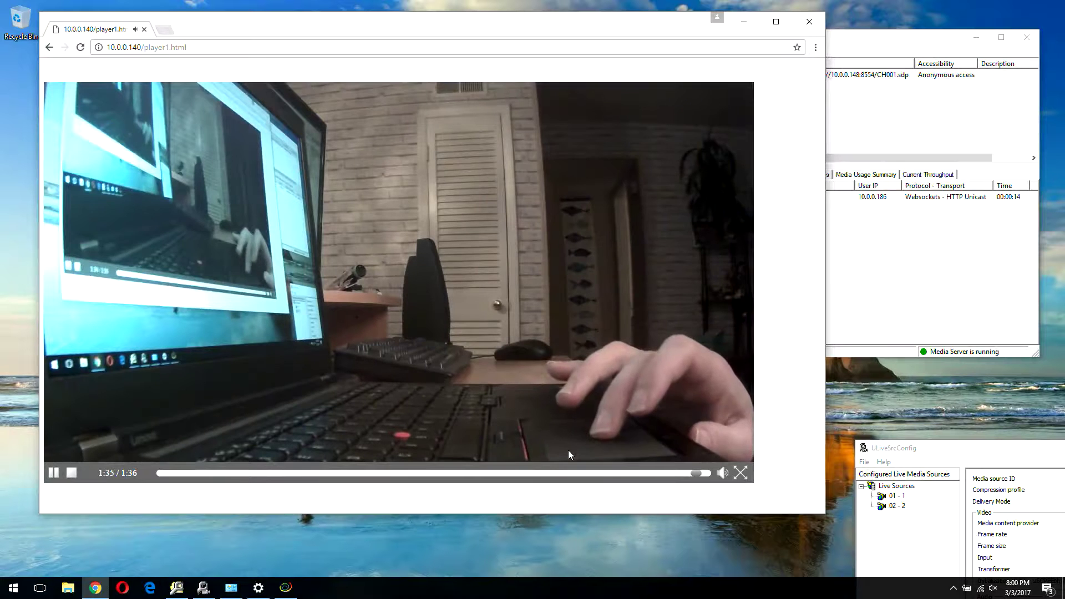
Seek the time-shifted stream back to about 0:59, 0:21 and 0:08, and forward in stages to about 1:33
{"action": "left_click", "coordinate": [487, 473]}
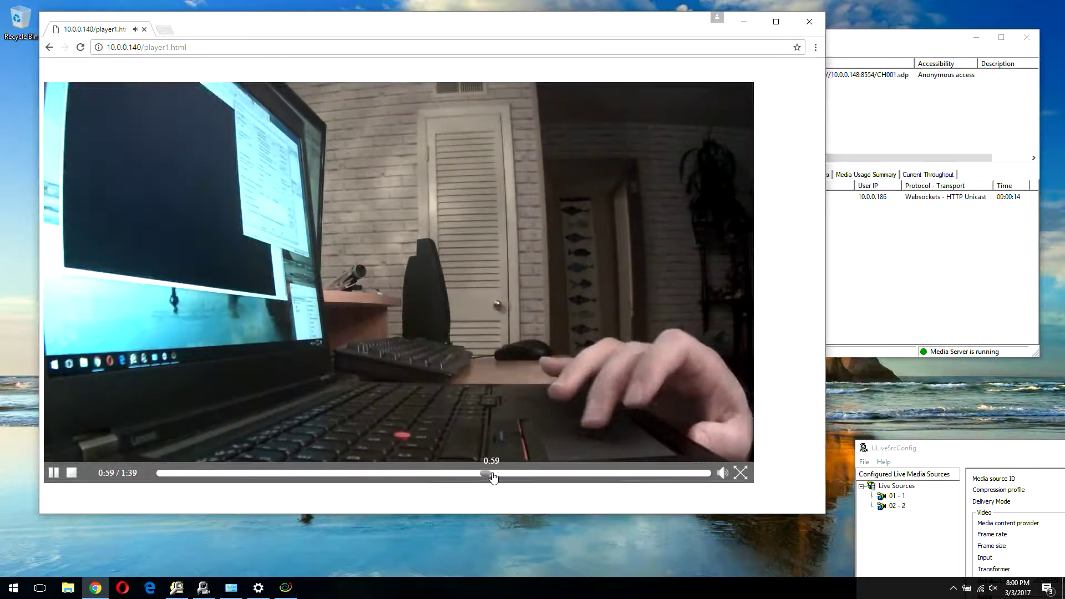
{"action": "left_click", "coordinate": [276, 473]}
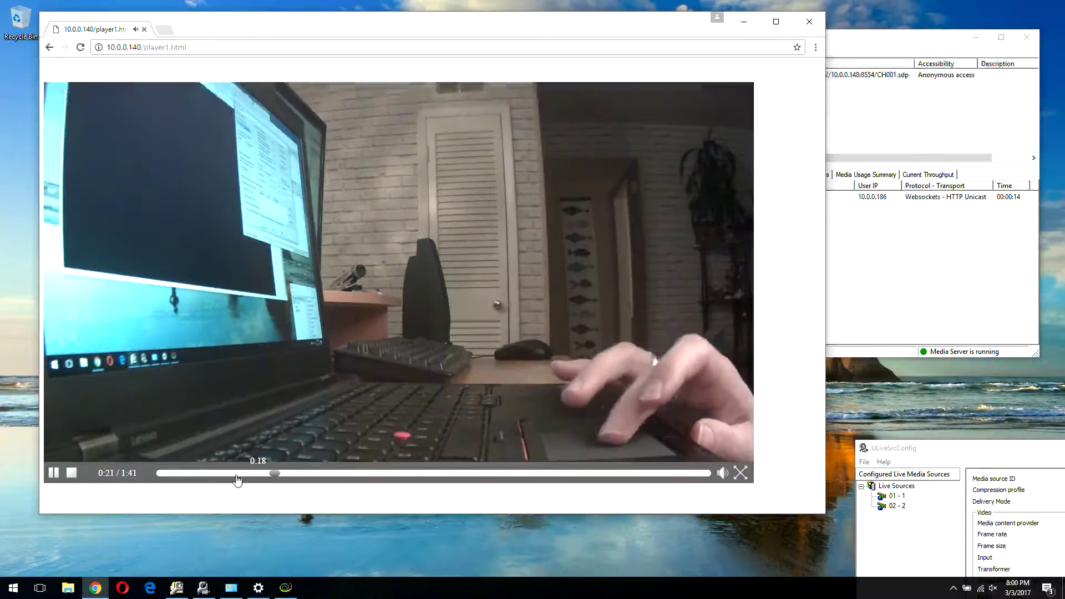
{"action": "left_click", "coordinate": [204, 473]}
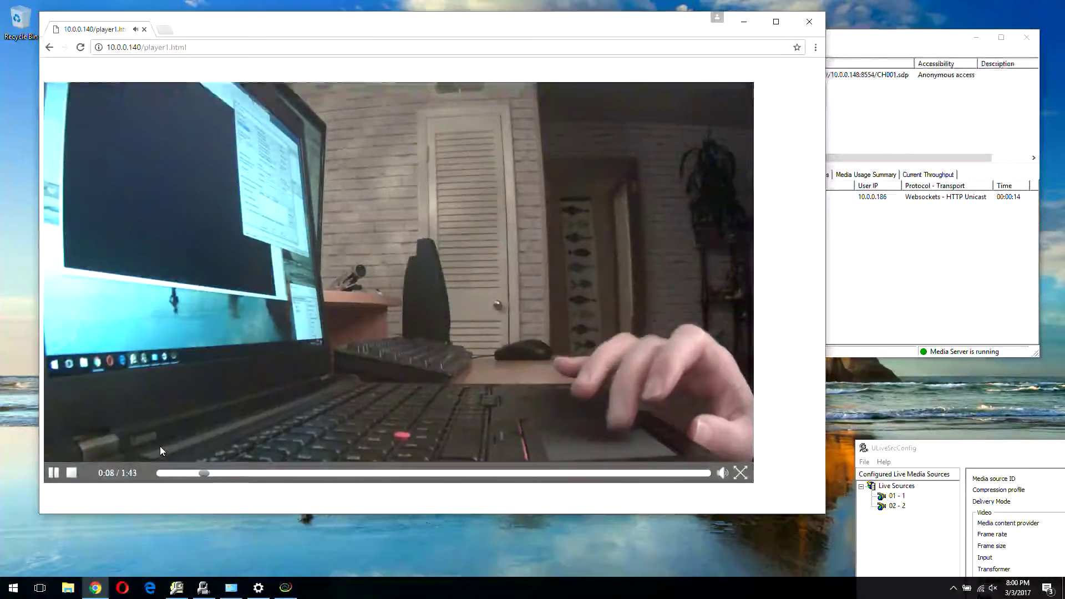
{"action": "left_click", "coordinate": [418, 473]}
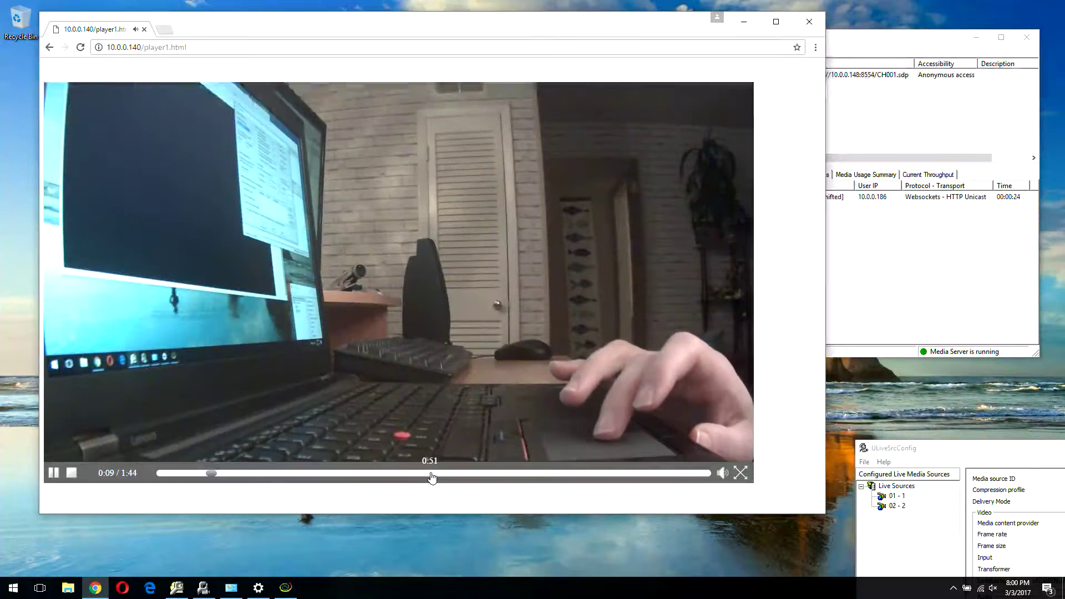
{"action": "left_click", "coordinate": [521, 474]}
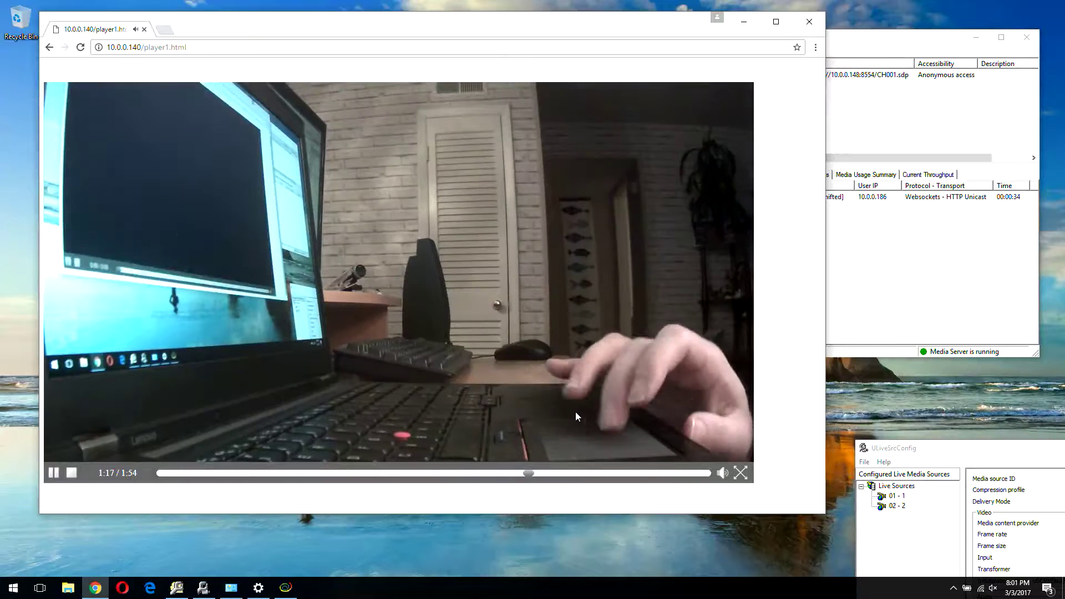
{"action": "left_click", "coordinate": [599, 473]}
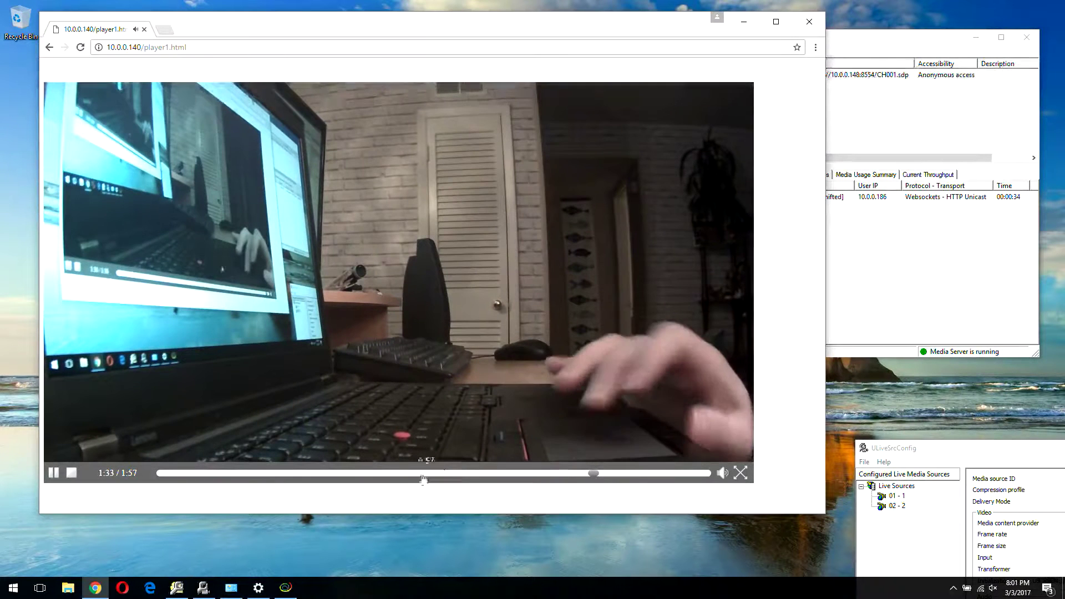
Seek the stream back to about 0:55 and to an earlier point, and forward again to the live end
{"action": "left_click", "coordinate": [415, 474]}
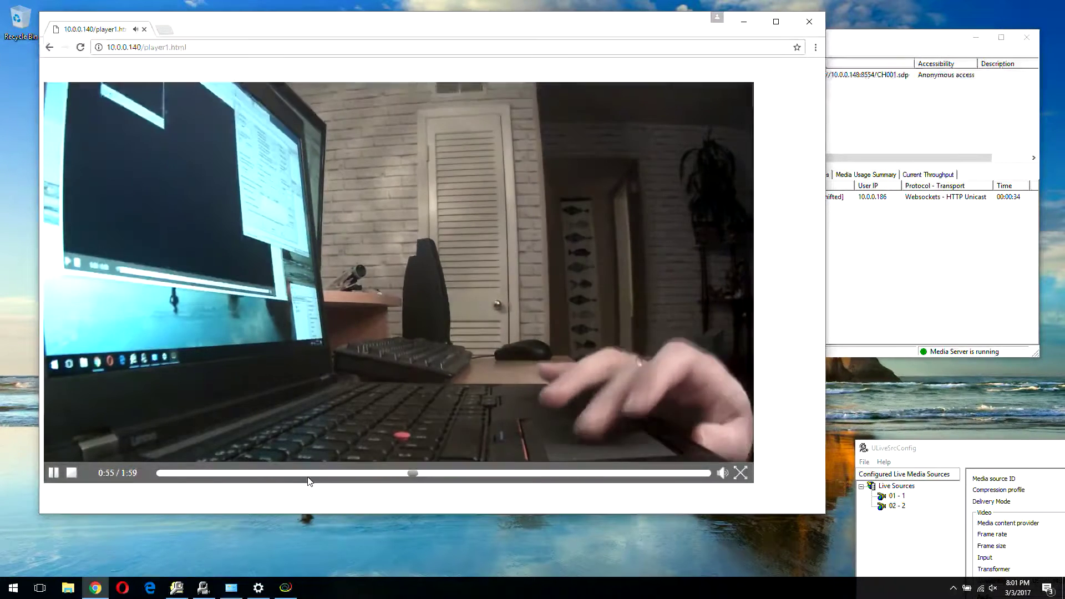
{"action": "left_click", "coordinate": [288, 475]}
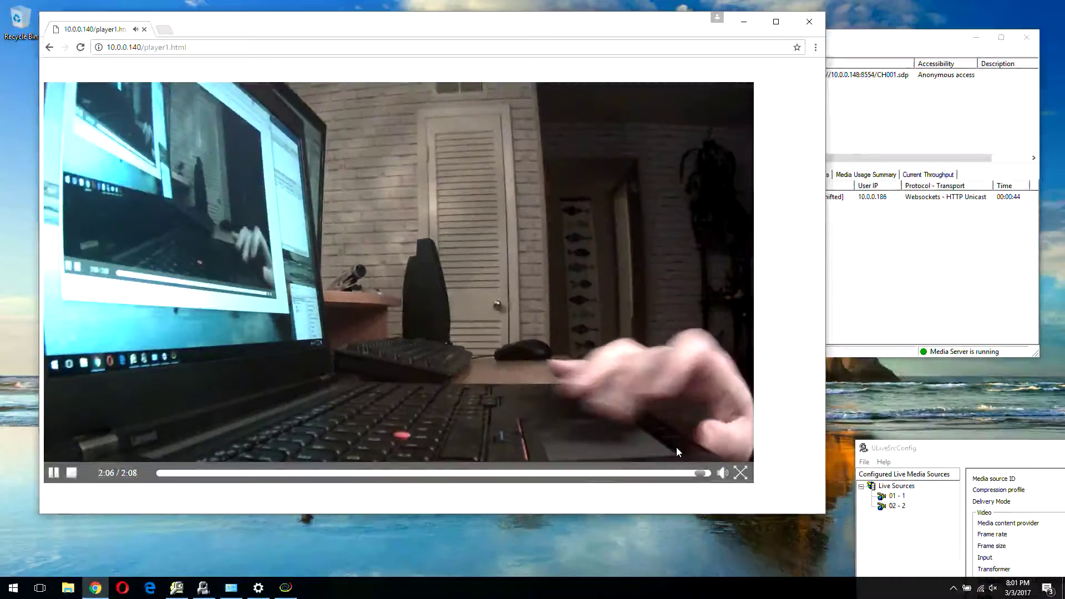
{"action": "left_click", "coordinate": [561, 473]}
{"action": "left_click", "coordinate": [706, 473]}
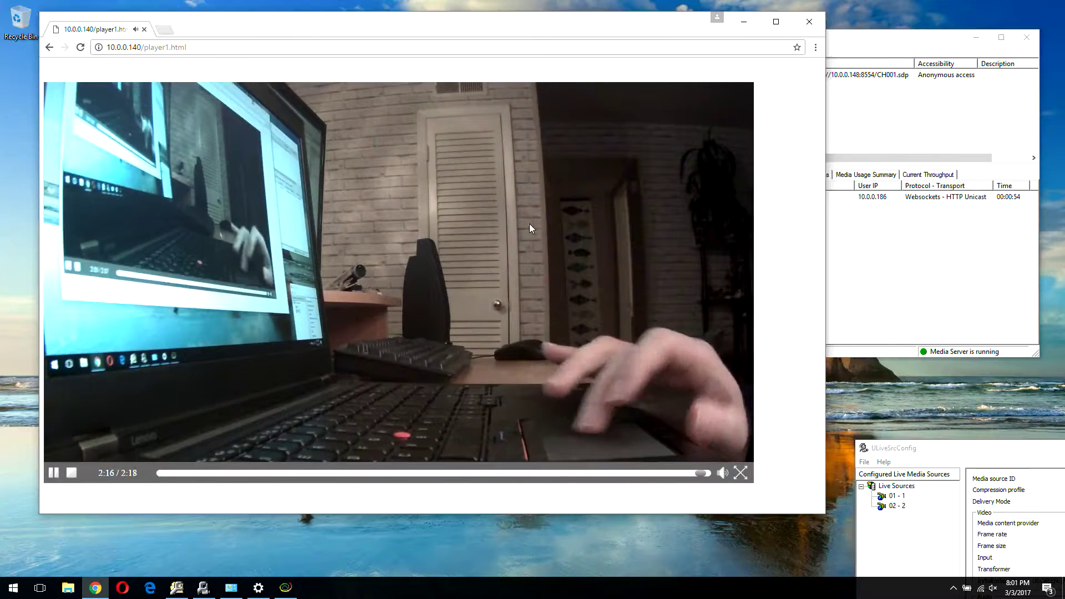
Shift the Chrome player window slightly, bring the Unreal Media Server Configuration window in front of it and move that window a little lower
{"action": "left_click_drag", "start_coordinate": [546, 33], "coordinate": [559, 36]}
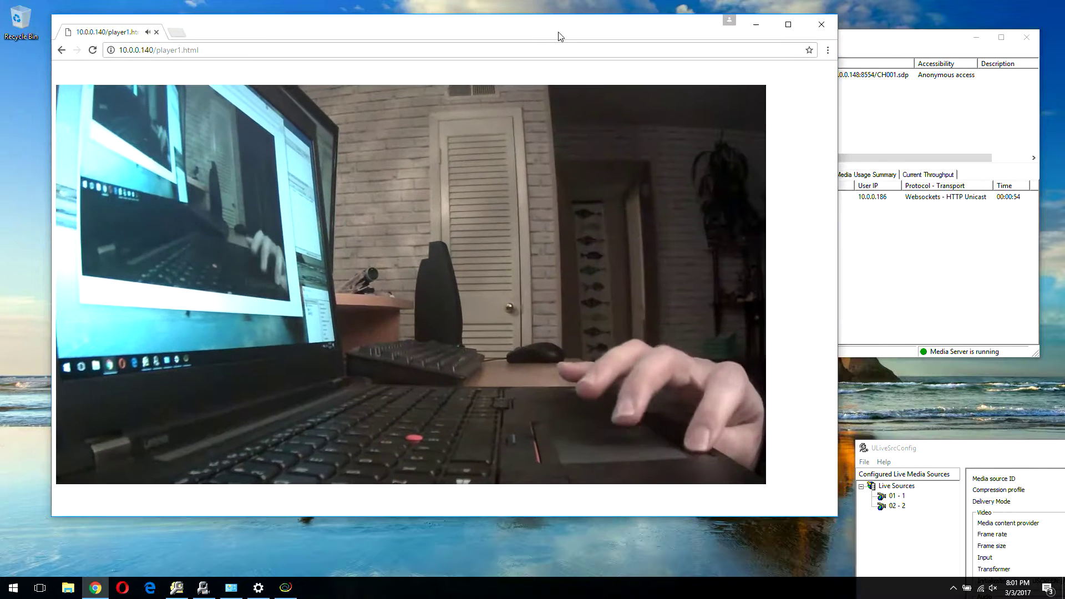
{"action": "mouse_move", "coordinate": [670, 191]}
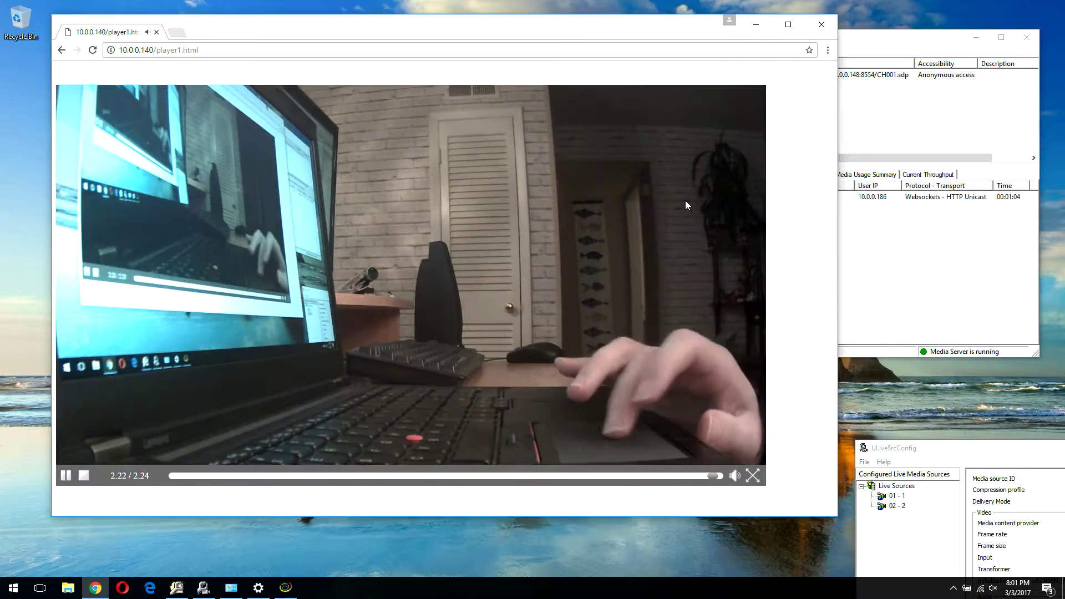
{"action": "left_click_drag", "start_coordinate": [889, 45], "coordinate": [885, 76]}
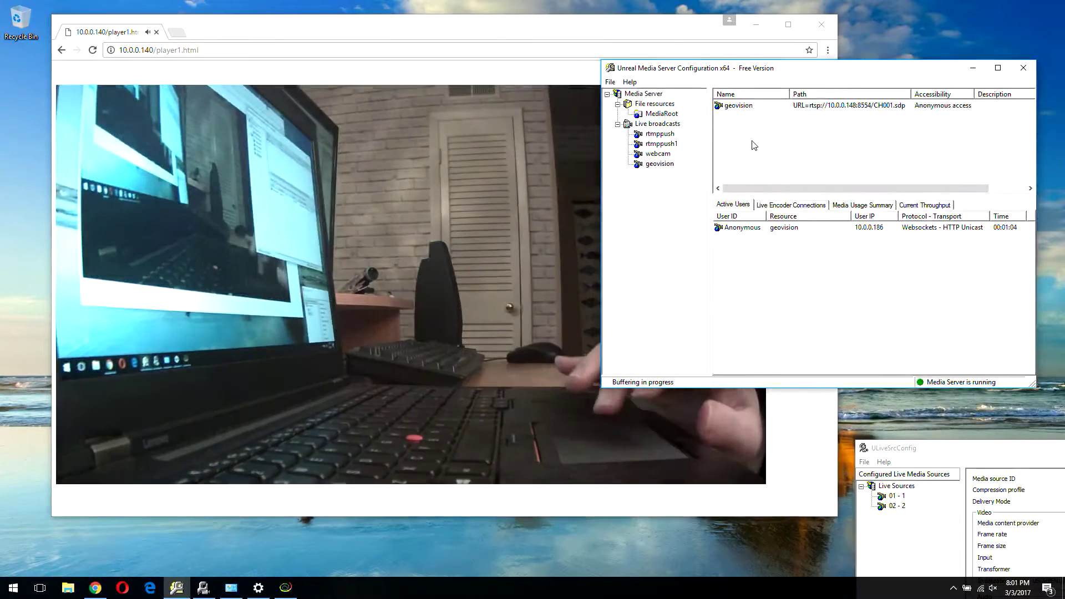
{"action": "mouse_move", "coordinate": [570, 209]}
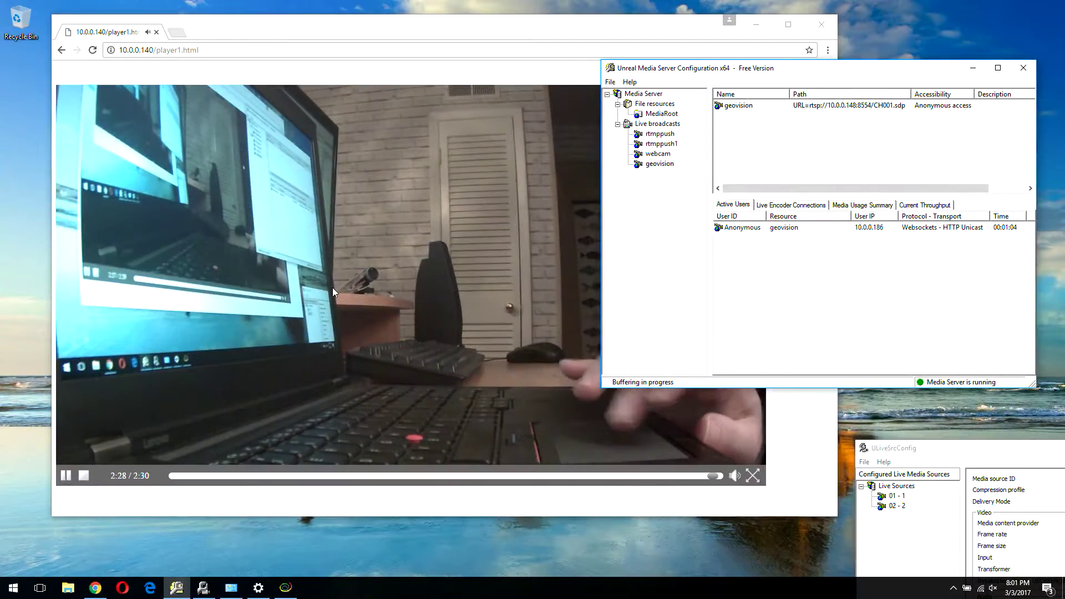